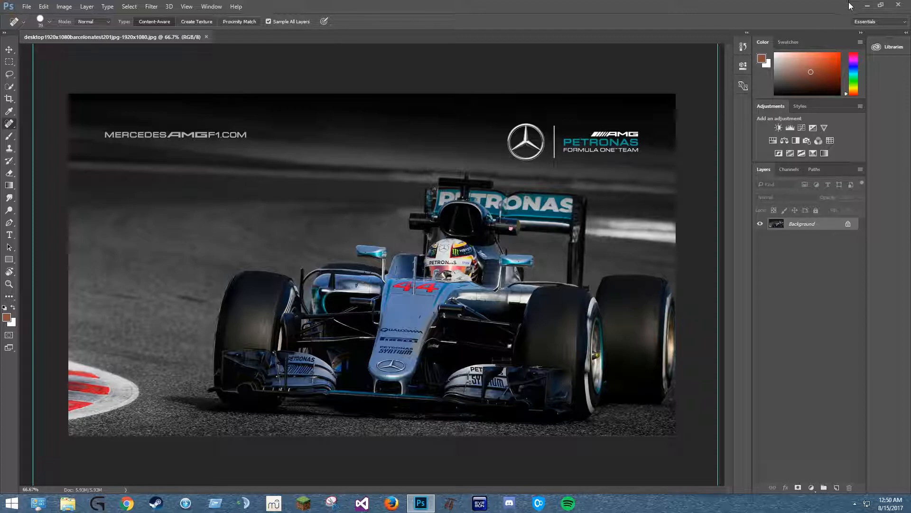
Minimize the image editor and move all the wallpaper image files on the desktop into the folder.
click(867, 6)
drag(822, 30, 582, 129)
drag(17, 72, 53, 178)
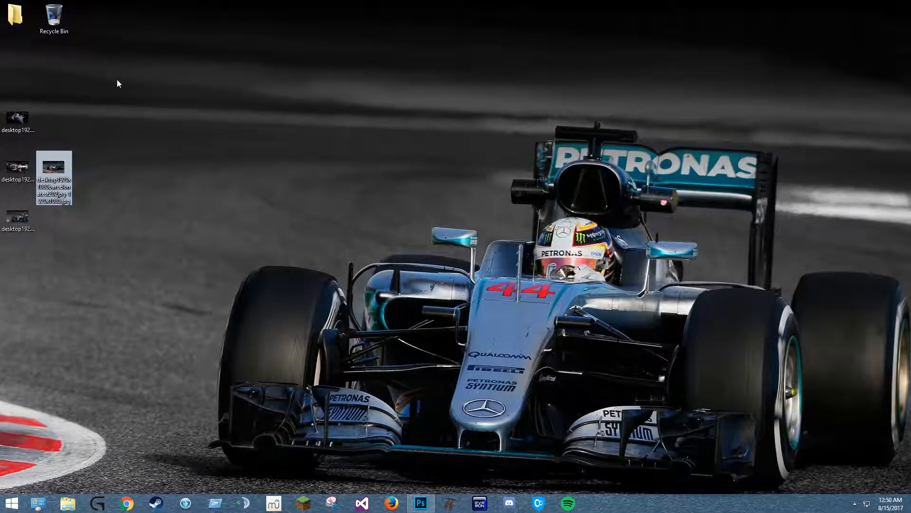
drag(117, 80, 10, 298)
drag(16, 176, 17, 23)
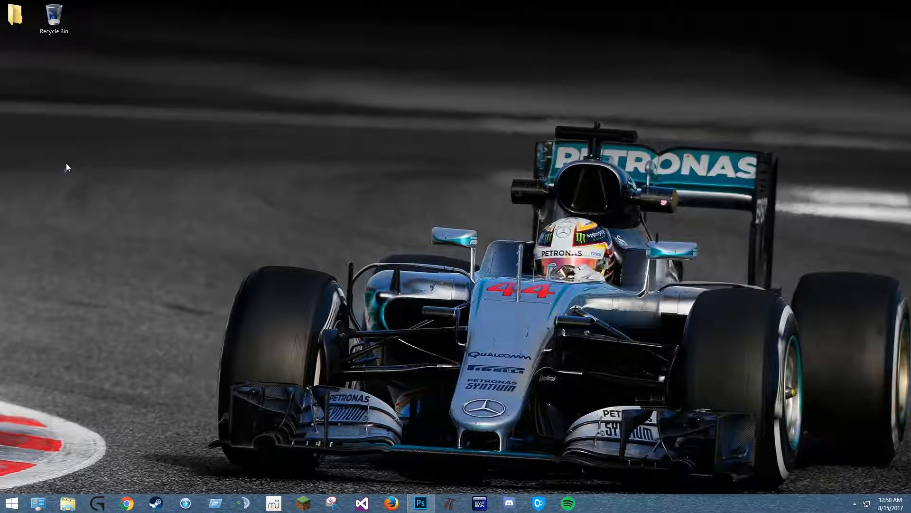
drag(181, 0, 99, 178)
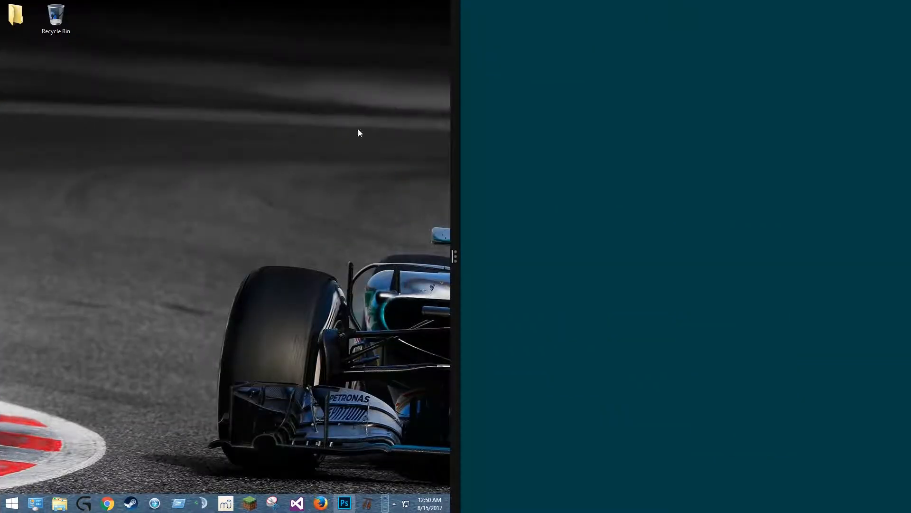
drag(480, 186, 685, 194)
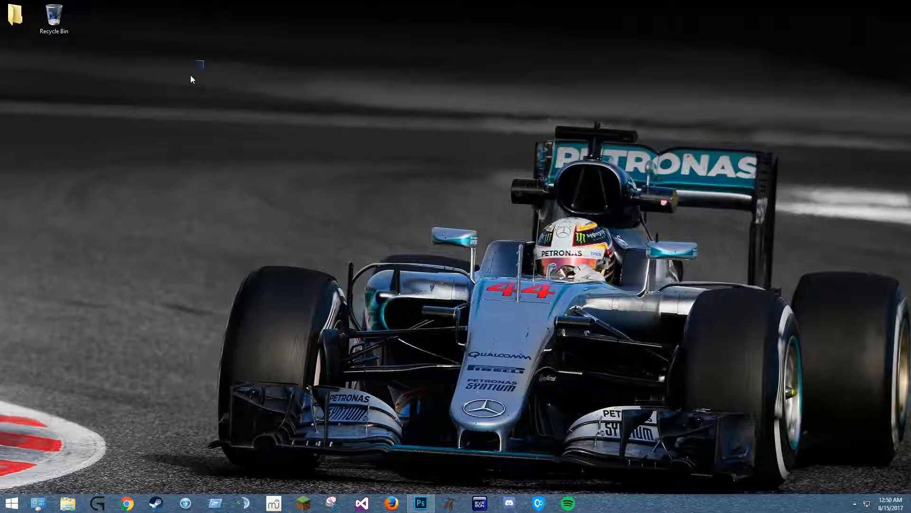
Switch back to Photoshop and activate the Spot Healing Brush Tool with the website text at the image's upper left in view.
click(420, 503)
scroll(566, 134, up, 2)
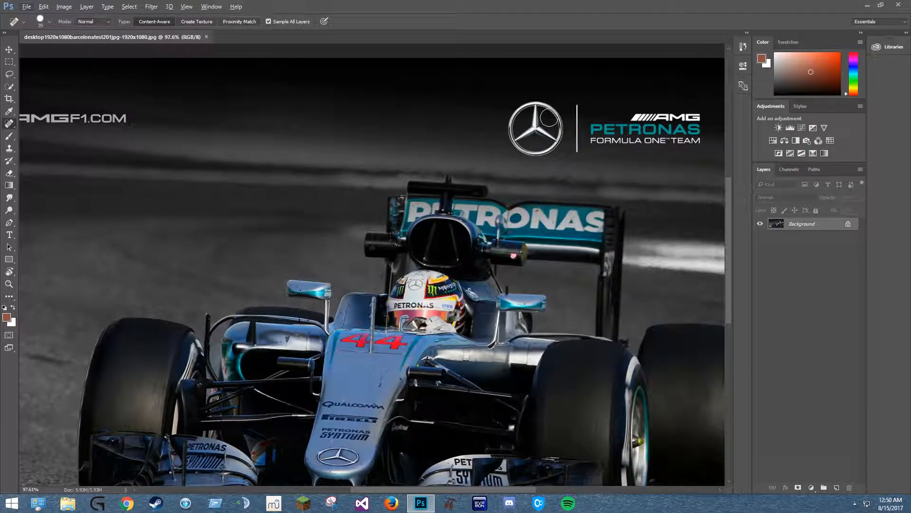
mouse_move(235, 191)
mouse_down()
mouse_move(572, 248)
mouse_move(271, 193)
mouse_move(376, 208)
mouse_move(333, 201)
mouse_move(327, 167)
mouse_up()
drag(163, 153, 494, 258)
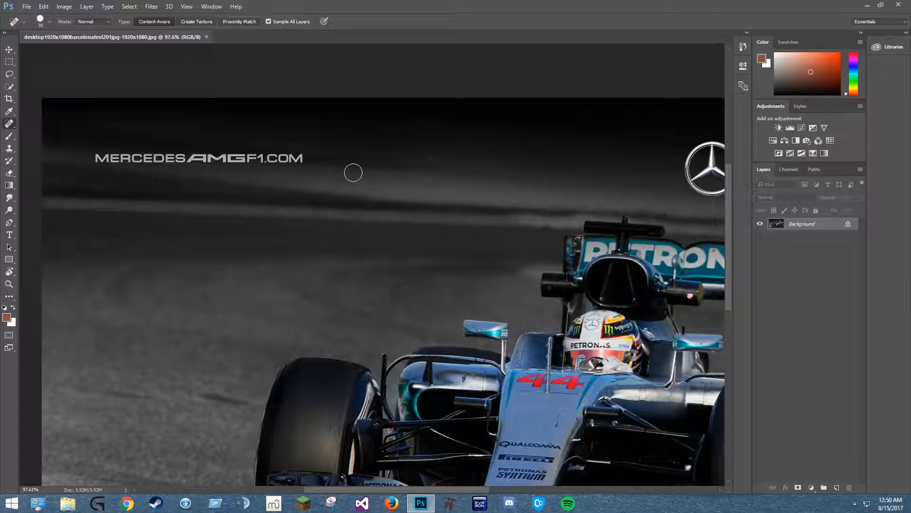
click(5, 114)
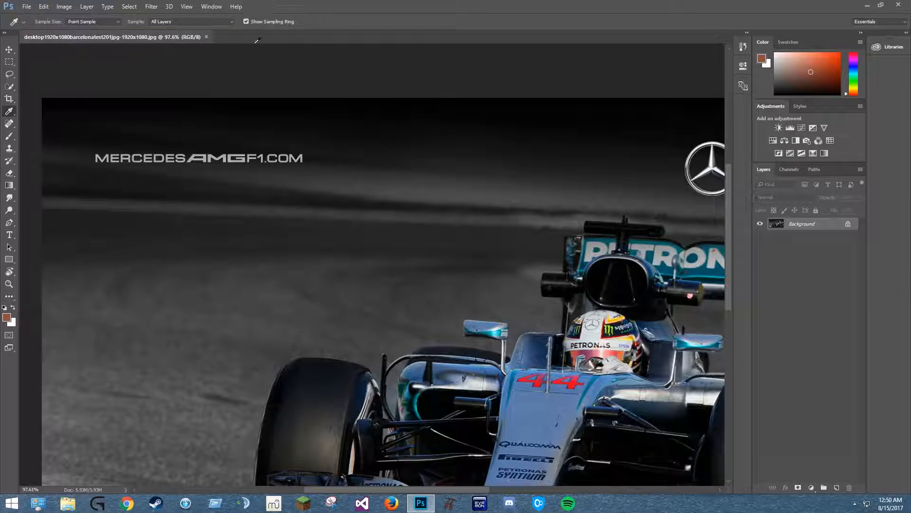
right_click(8, 113)
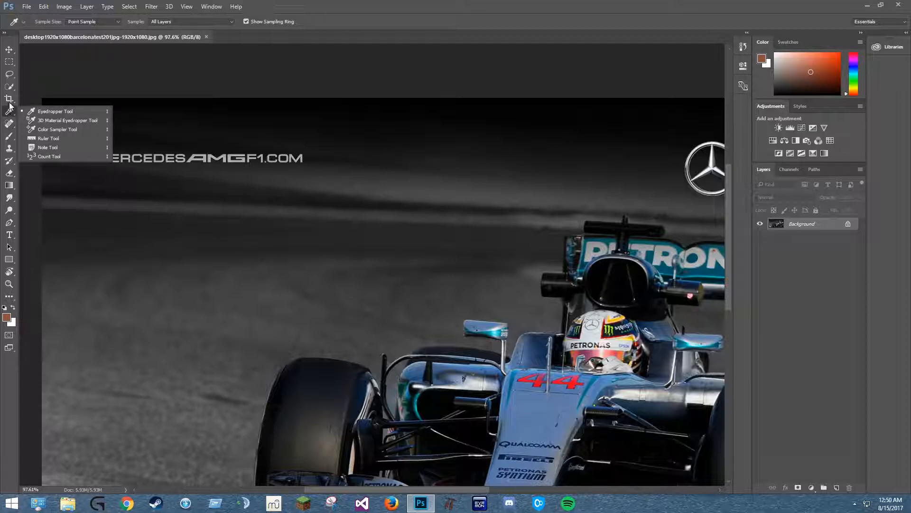
click(10, 111)
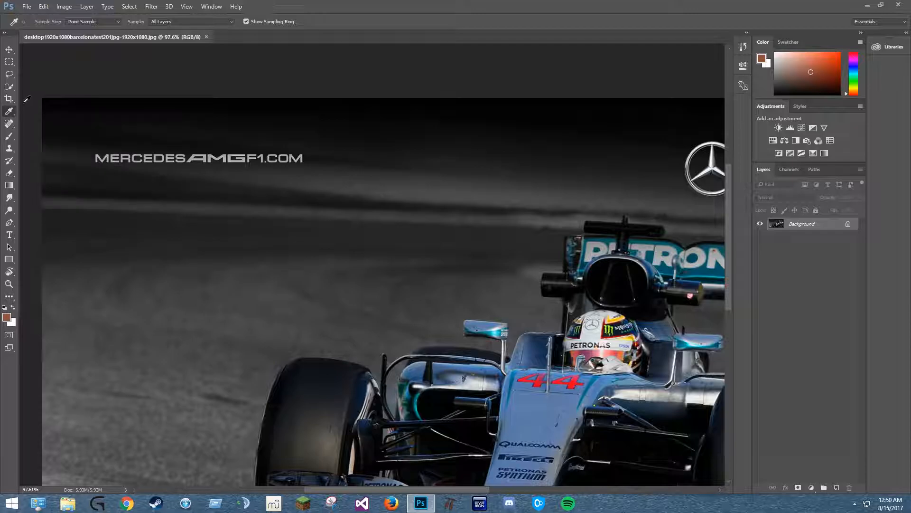
click(9, 125)
right_click(10, 125)
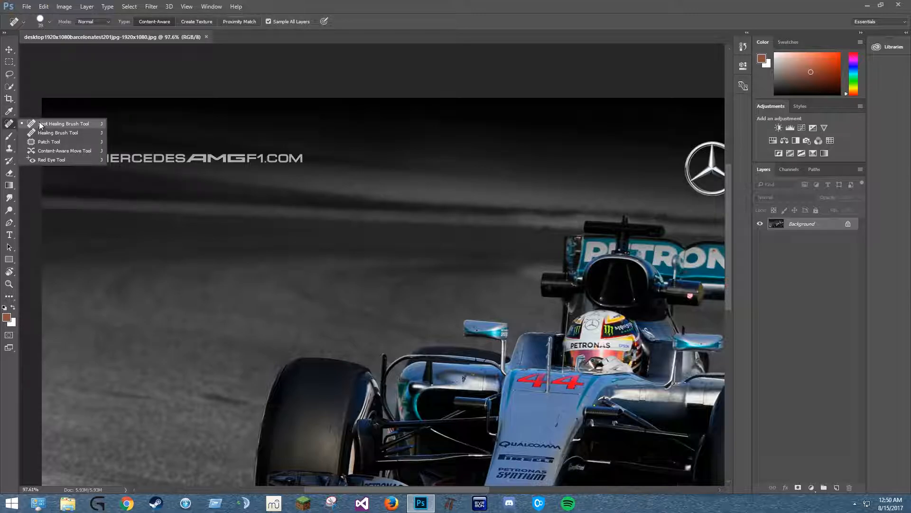
click(56, 122)
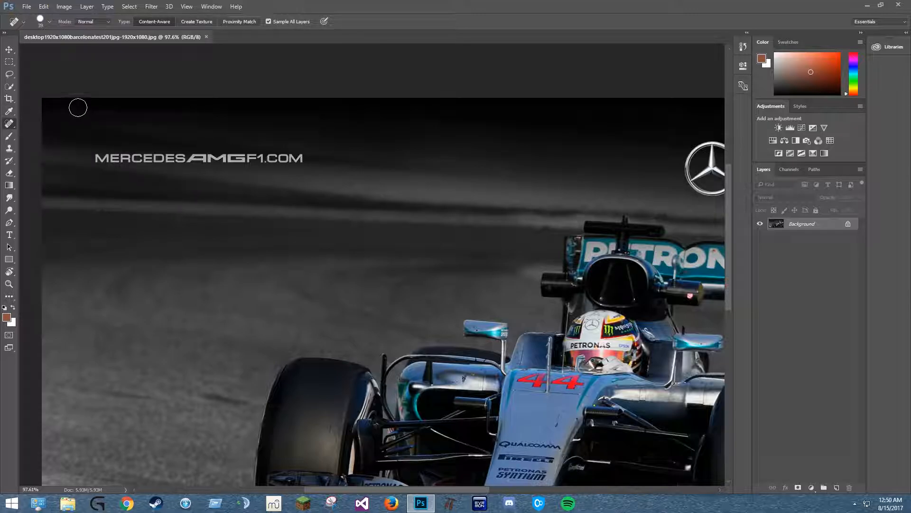
Paint over the MERCEDESAMGF1.COM text with the Spot Healing Brush to remove it from the dark background.
drag(96, 160, 154, 160)
drag(132, 158, 218, 158)
drag(171, 158, 237, 158)
mouse_move(214, 158)
mouse_down()
mouse_move(270, 158)
mouse_move(220, 157)
mouse_move(249, 160)
mouse_up()
drag(223, 159, 266, 159)
scroll(165, 161, up, 9)
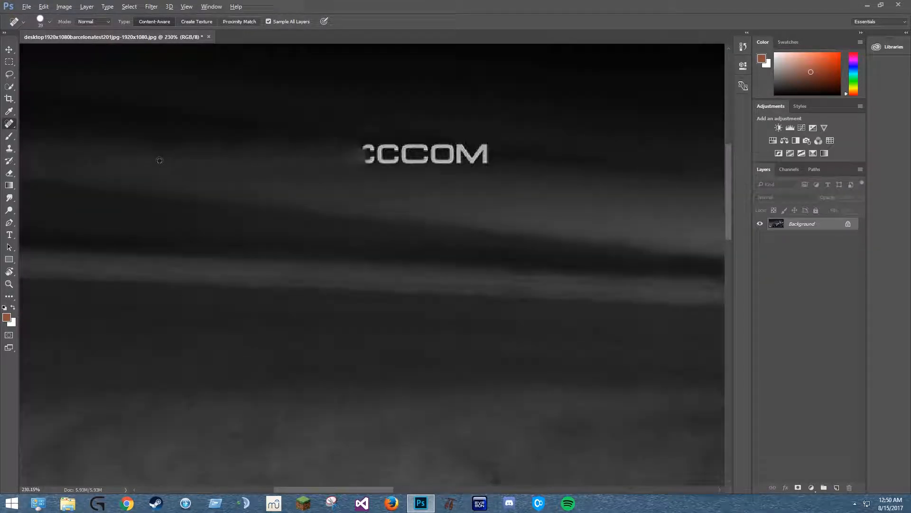
drag(161, 158, 240, 156)
drag(204, 161, 302, 170)
click(260, 172)
mouse_move(358, 165)
mouse_down()
mouse_move(269, 163)
mouse_move(313, 166)
mouse_up()
drag(108, 157, 212, 160)
drag(237, 160, 347, 162)
drag(294, 163, 349, 159)
drag(319, 160, 433, 160)
drag(351, 166, 508, 161)
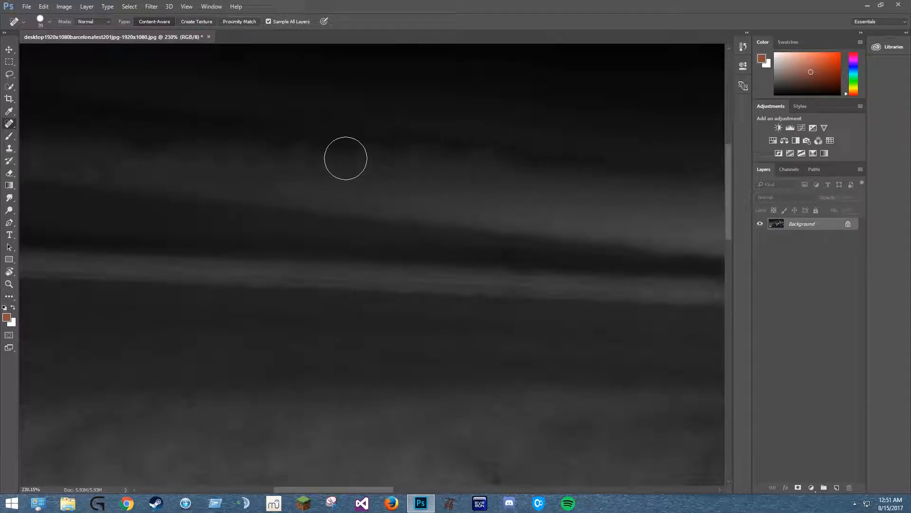
Retouch the uneven background where the website text was with further Spot Healing Brush strokes.
scroll(347, 195, down, 3)
scroll(347, 195, down, 4)
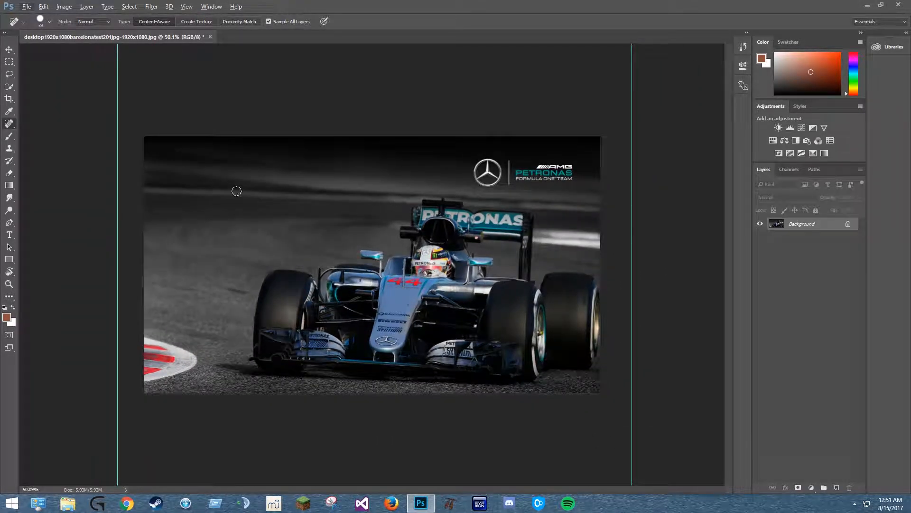
scroll(245, 167, up, 5)
mouse_move(248, 139)
mouse_down()
mouse_move(333, 153)
mouse_move(398, 137)
mouse_up()
drag(298, 148, 357, 149)
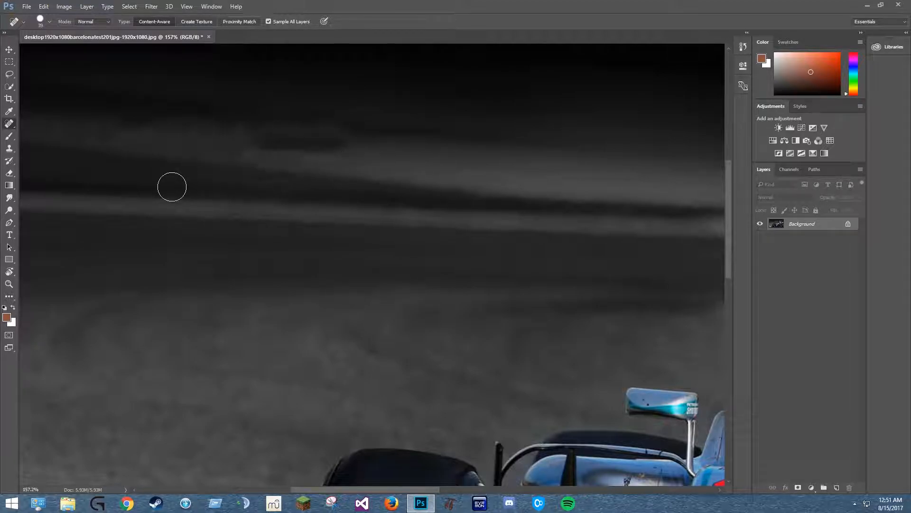
drag(284, 142, 298, 129)
drag(333, 153, 252, 140)
drag(354, 159, 352, 158)
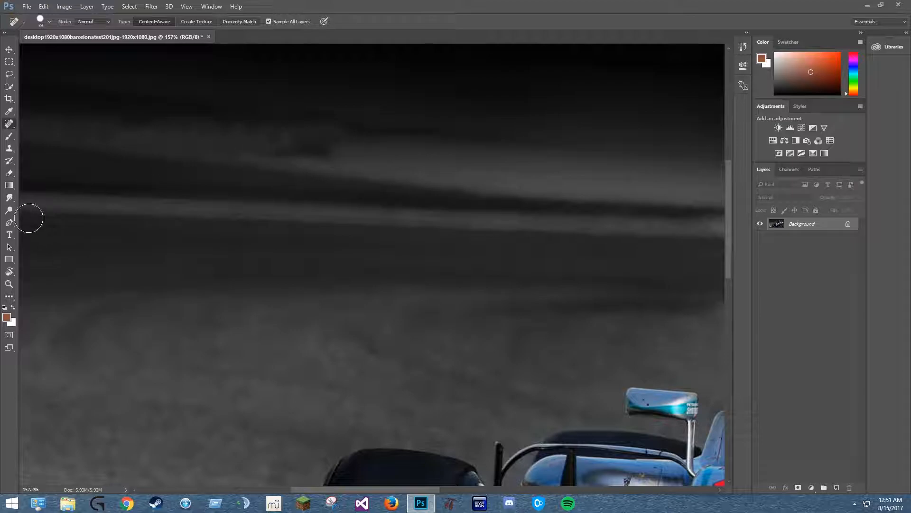
Blend the dark blotch left by the healing strokes into the surrounding background streaks with the Smudge Tool.
click(10, 199)
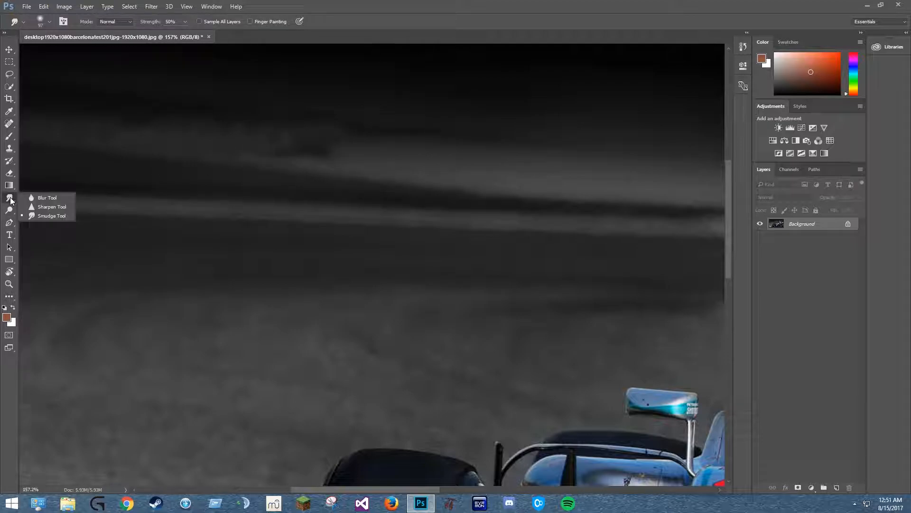
click(61, 199)
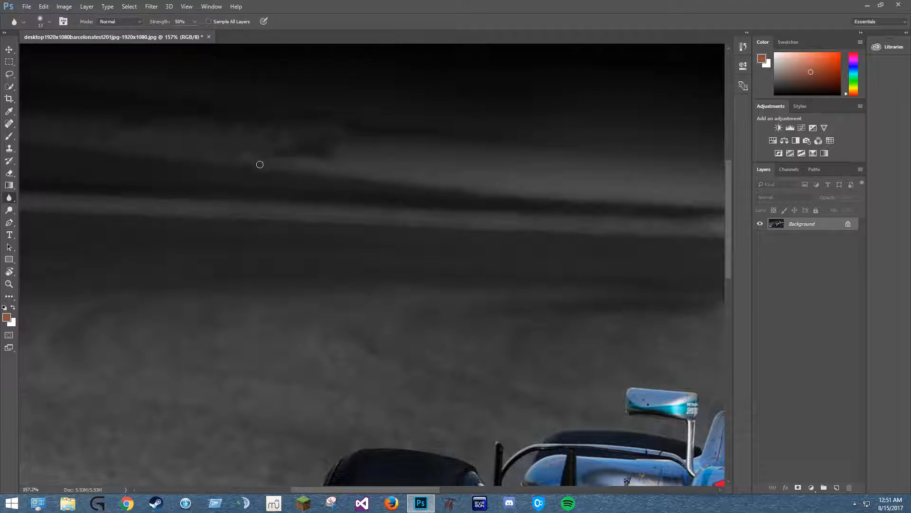
click(9, 198)
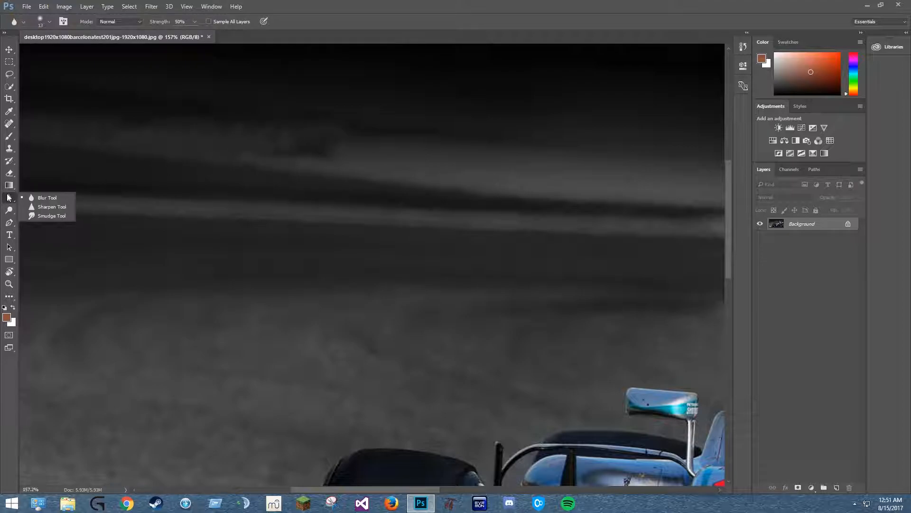
click(44, 217)
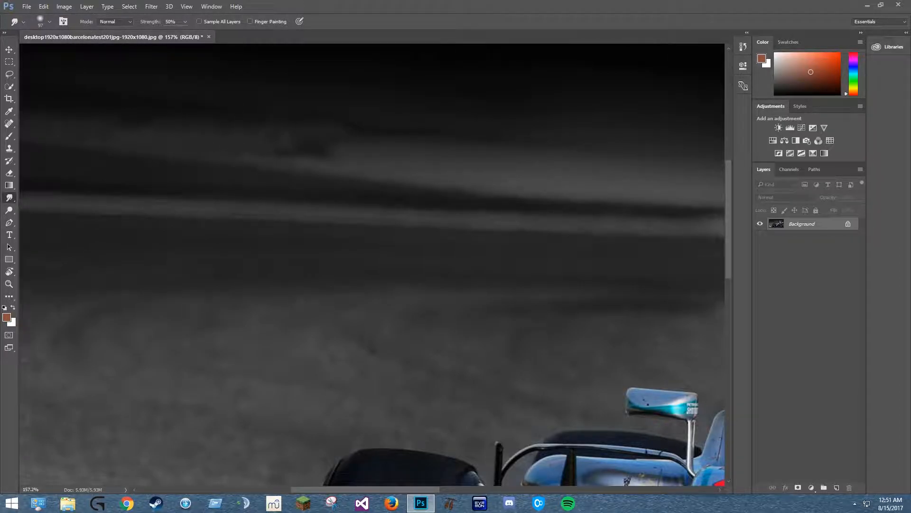
scroll(310, 217, down, 2)
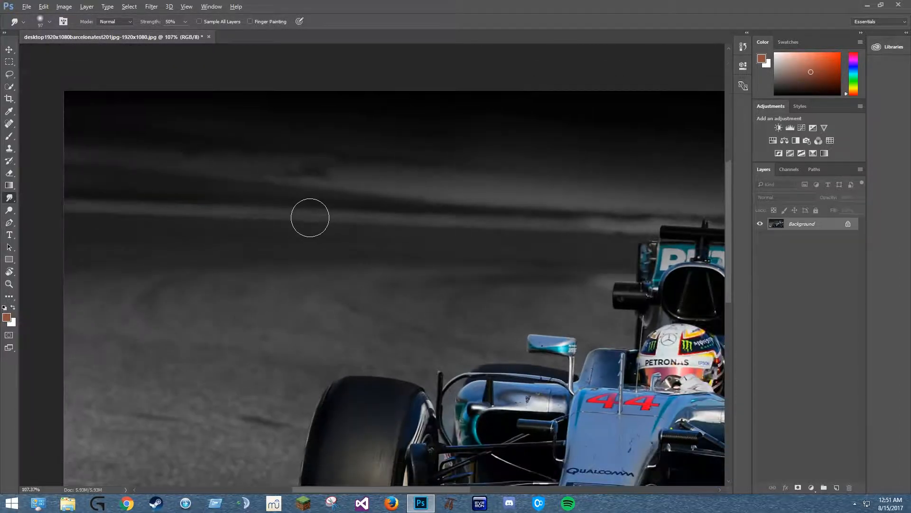
scroll(284, 208, up, 2)
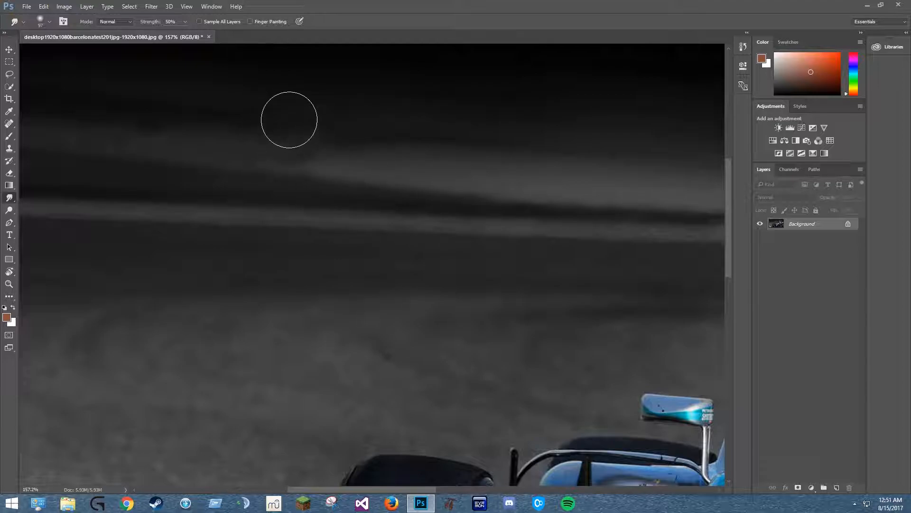
mouse_move(222, 154)
mouse_down()
mouse_move(283, 155)
mouse_move(322, 169)
mouse_move(299, 170)
mouse_move(334, 161)
mouse_move(274, 158)
mouse_move(339, 161)
mouse_move(186, 158)
mouse_move(220, 154)
mouse_move(111, 144)
mouse_move(128, 119)
mouse_move(246, 122)
mouse_move(206, 134)
mouse_move(70, 143)
mouse_up()
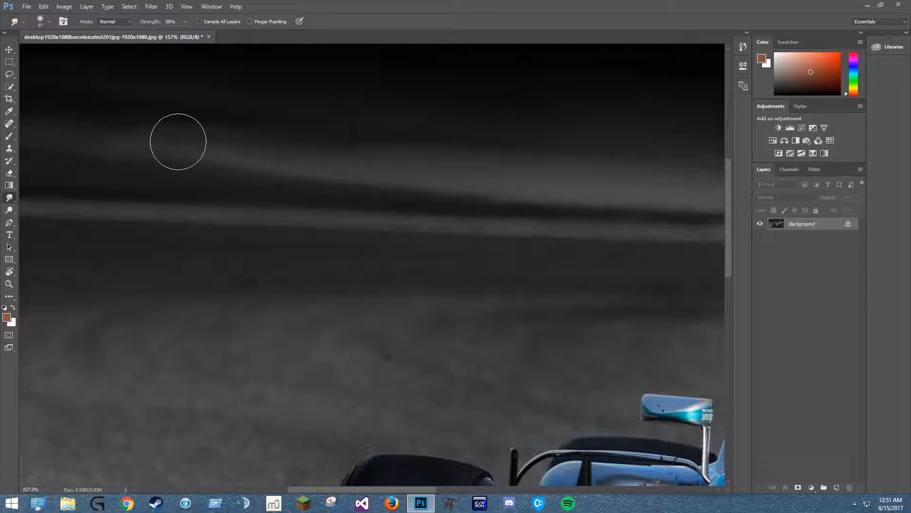
Continue smudging along the light background streak toward the image's left edge to even out its transition.
mouse_move(218, 138)
mouse_down()
mouse_move(308, 151)
mouse_move(234, 162)
mouse_move(177, 155)
mouse_move(189, 148)
mouse_move(205, 154)
mouse_move(138, 163)
mouse_move(242, 173)
mouse_move(252, 164)
mouse_move(283, 174)
mouse_up()
key(space)
key(space)
drag(358, 201, 246, 176)
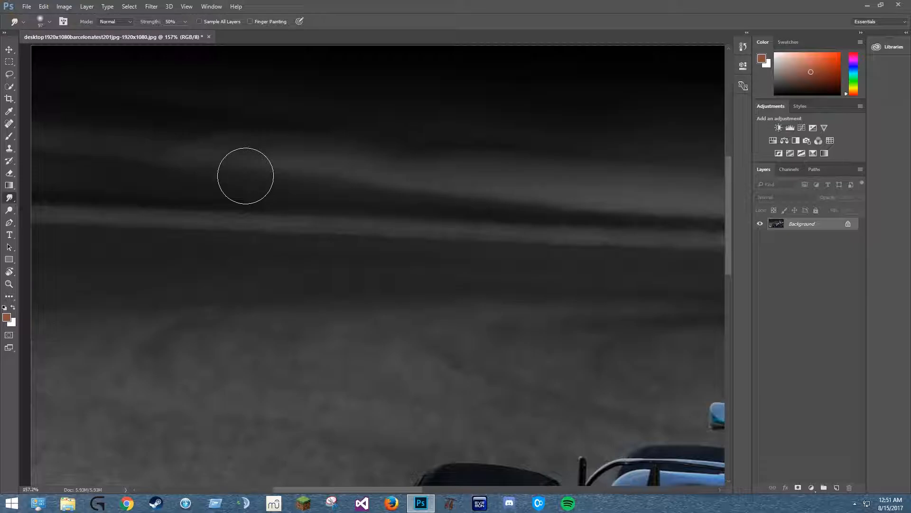
key(space)
drag(237, 173, 326, 179)
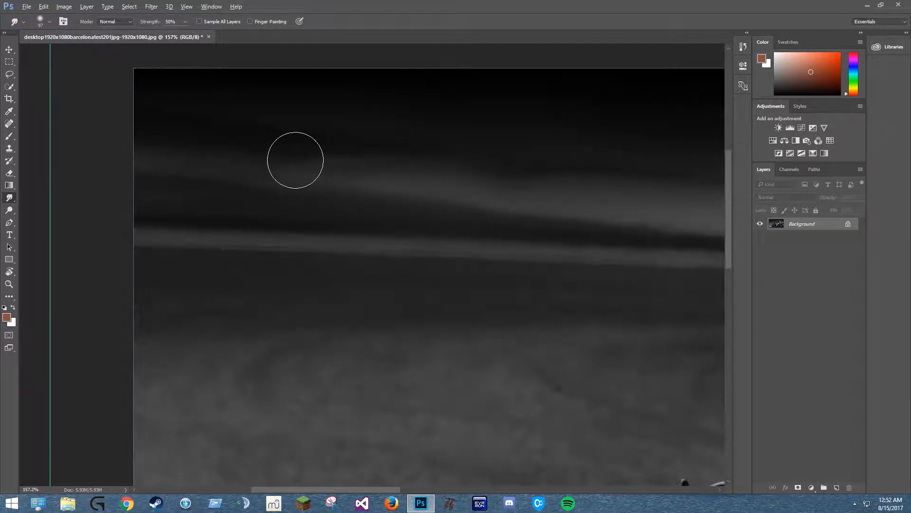
Try a close-up smudge stroke on the light streak near the image's left edge, and undo it.
scroll(287, 168, up, 5)
scroll(288, 168, down, 6)
scroll(288, 168, up, 4)
scroll(288, 168, down, 3)
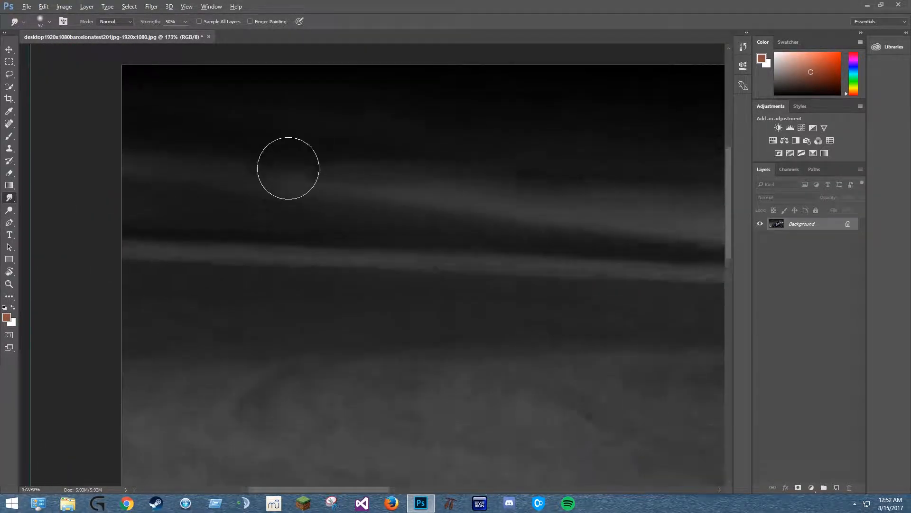
scroll(288, 168, up, 4)
scroll(288, 168, down, 3)
scroll(287, 167, up, 3)
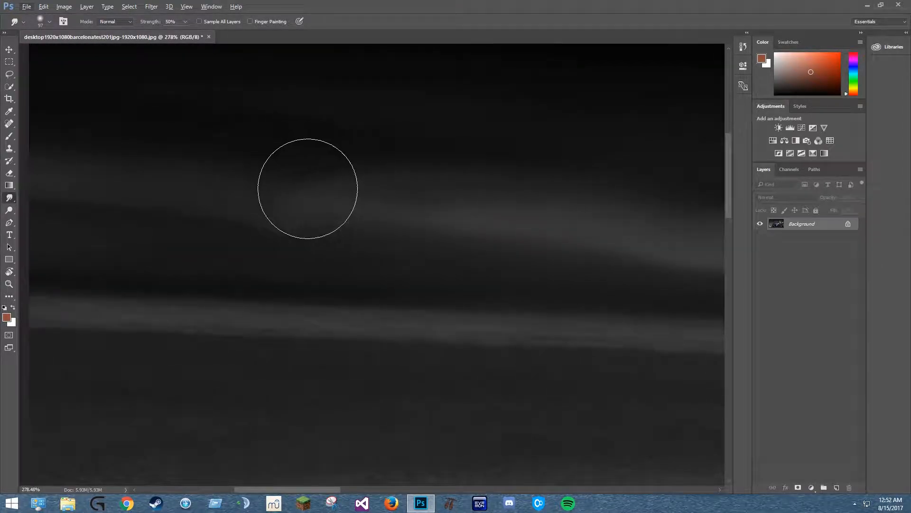
drag(448, 192, 494, 208)
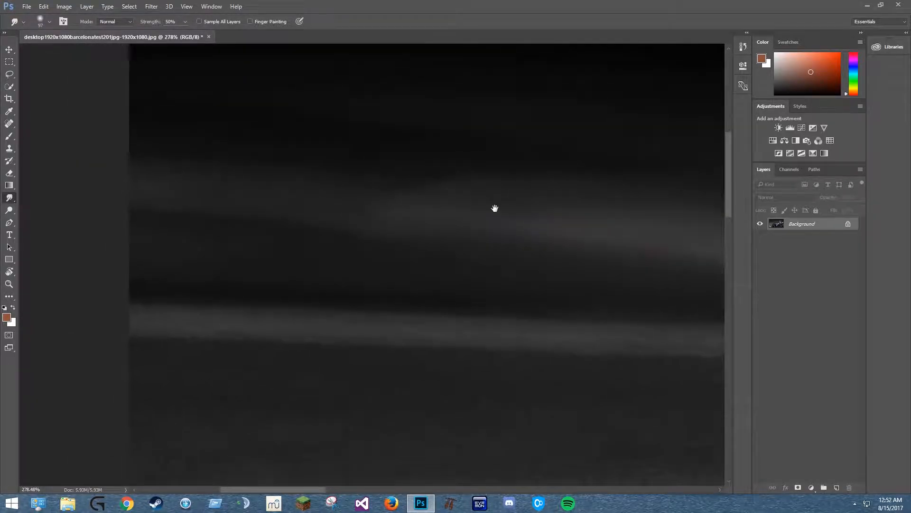
key(v)
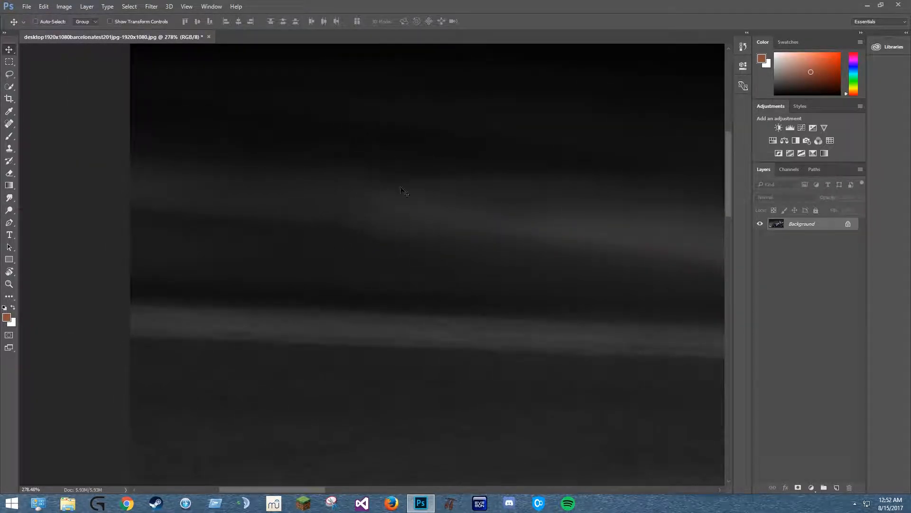
click(9, 198)
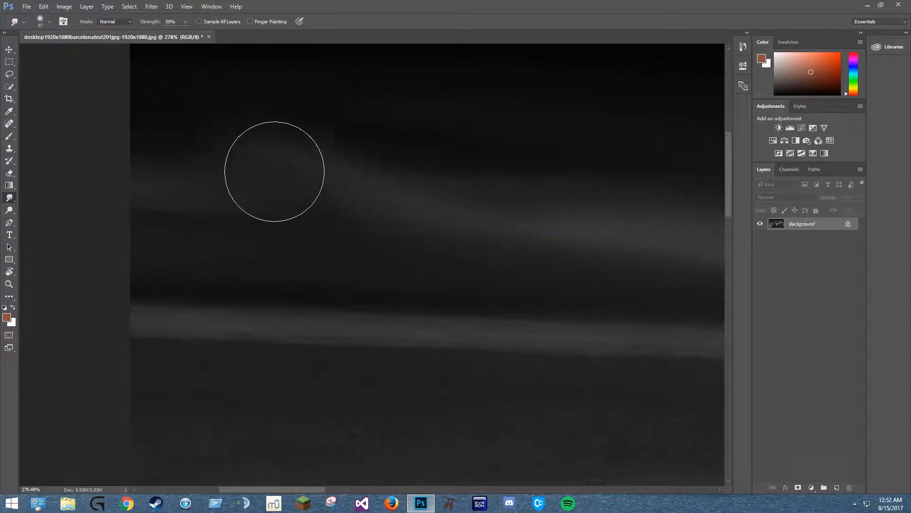
key(ctrl+z)
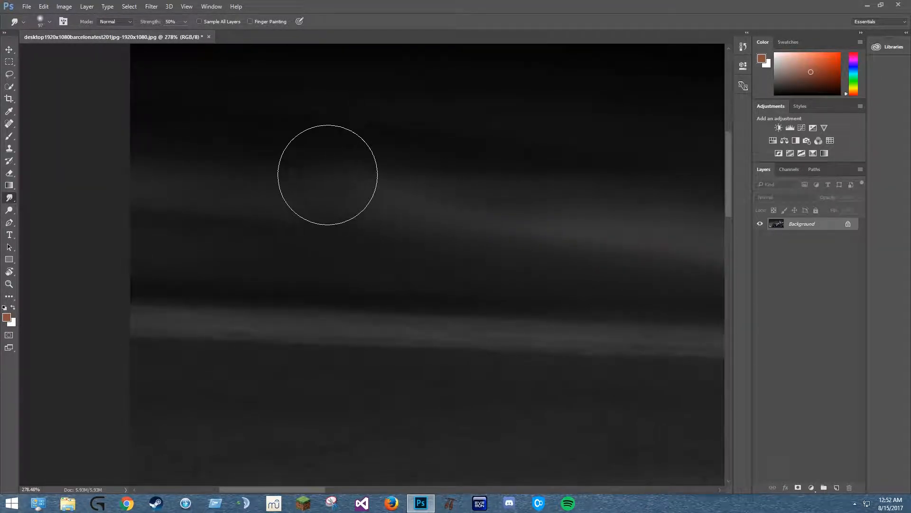
Soften the junction in the upper light streak near the image's left edge with smudge strokes, undoing the unwanted one.
drag(391, 203, 343, 197)
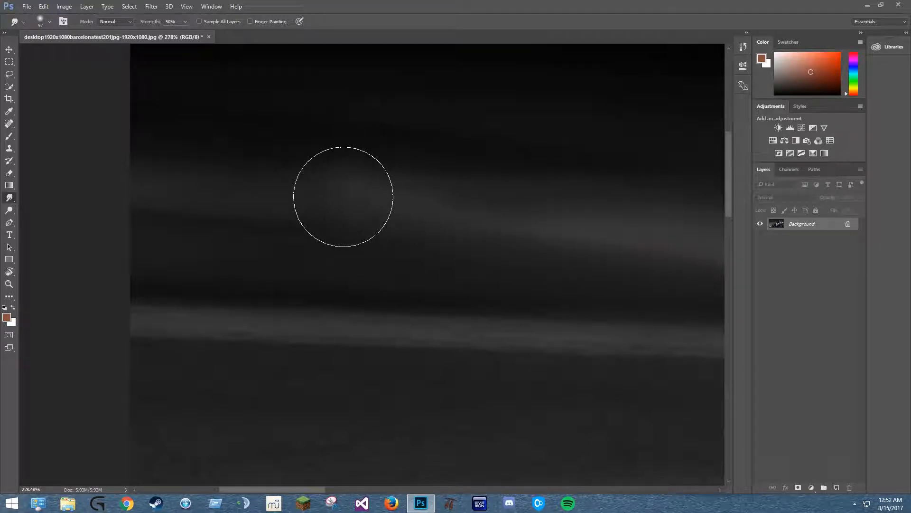
mouse_move(366, 138)
mouse_down()
mouse_move(535, 71)
mouse_move(455, 234)
mouse_up()
key(ctrl+z)
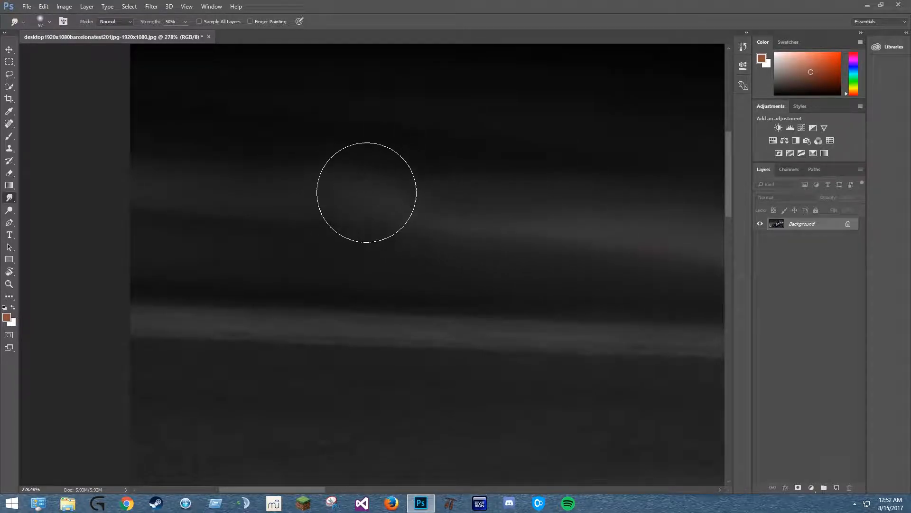
drag(506, 233, 246, 215)
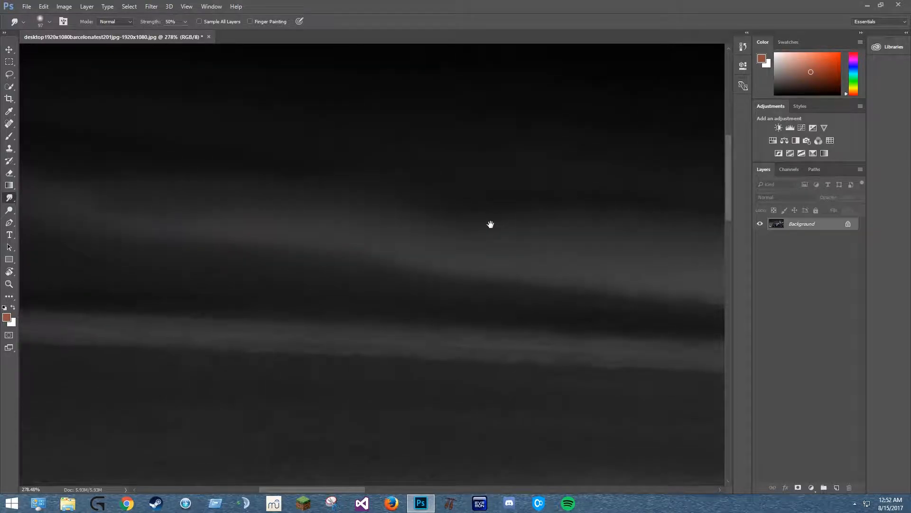
scroll(487, 238, down, 4)
scroll(488, 237, down, 2)
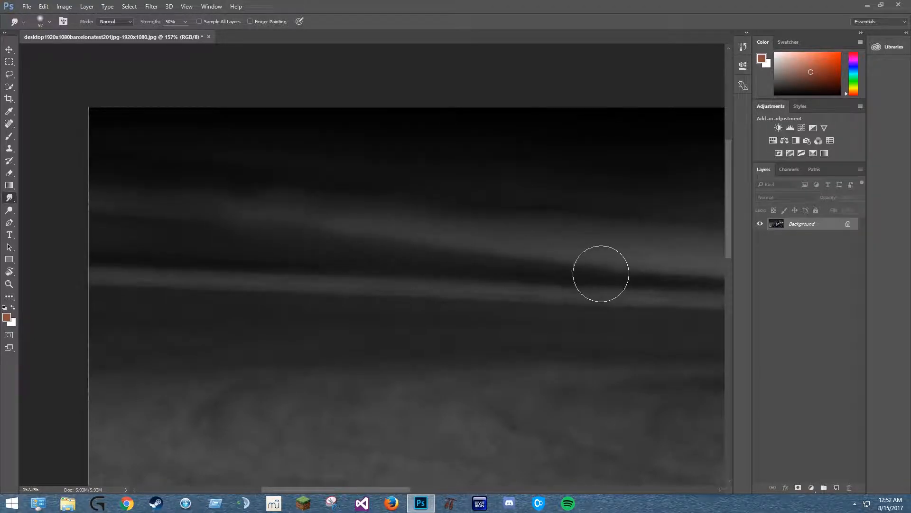
Try smudging the lower edge of the upper light streak where it meets the dark band, and undo the strokes.
scroll(455, 254, down, 10)
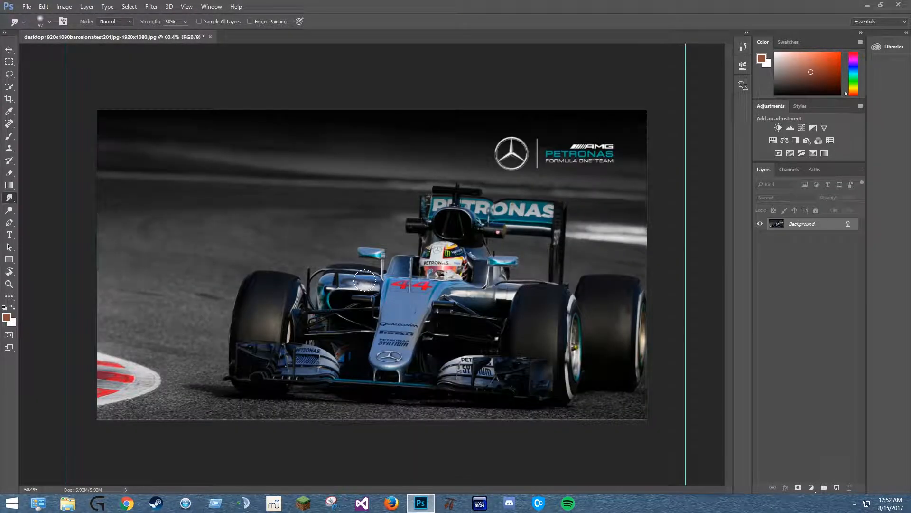
scroll(365, 280, down, 2)
scroll(124, 167, up, 2)
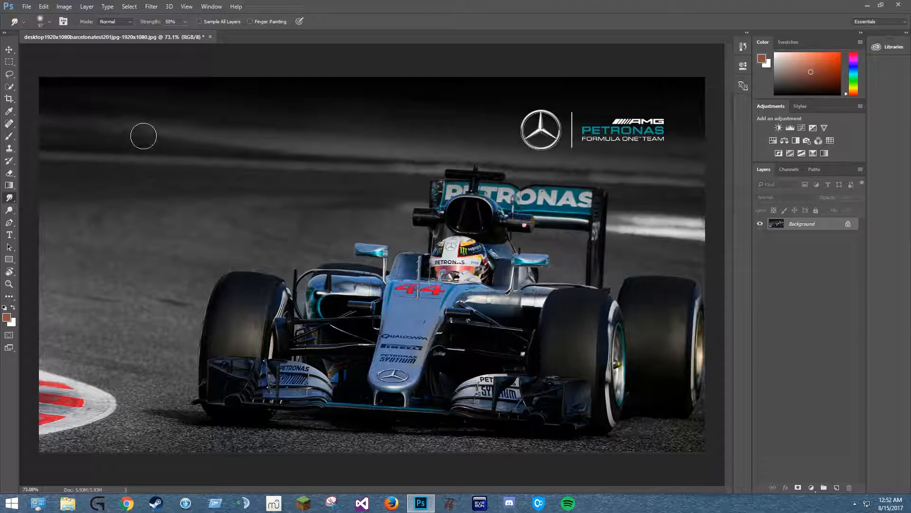
scroll(158, 155, up, 4)
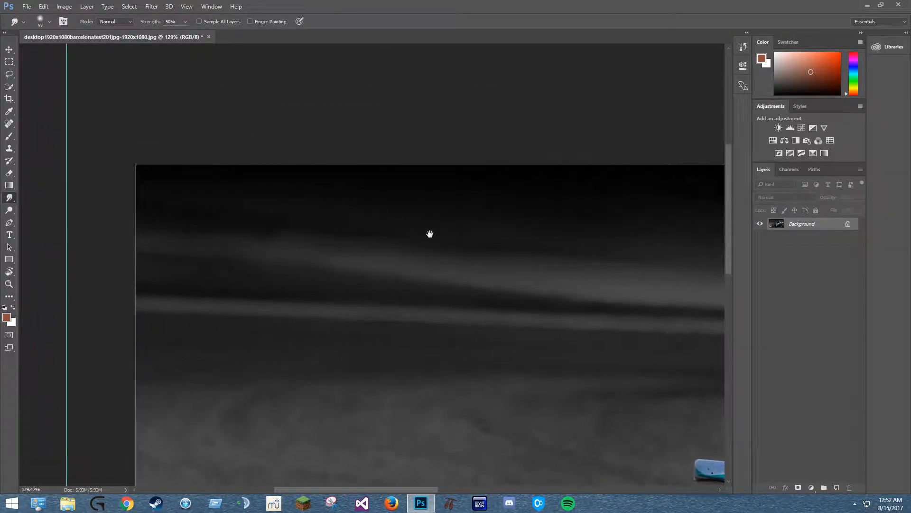
drag(430, 234, 456, 280)
click(460, 318)
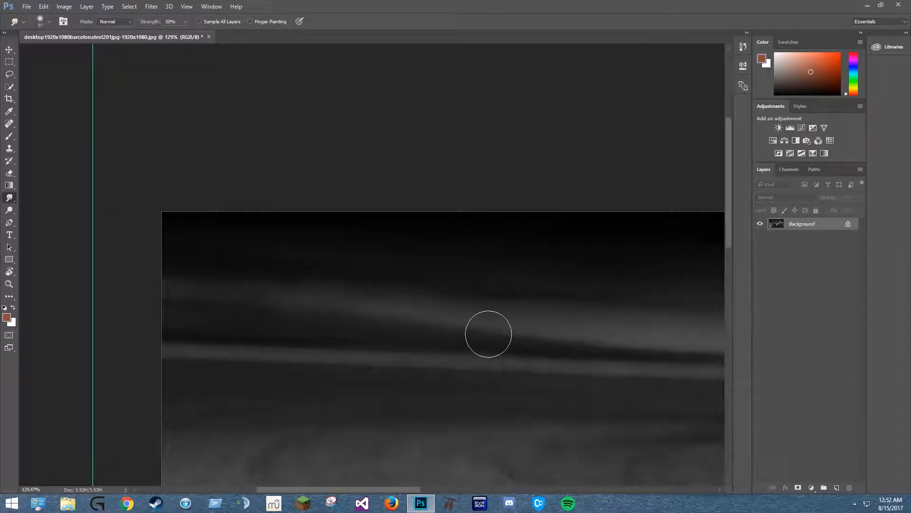
click(487, 336)
key(ctrl+z)
key(ctrl+z)
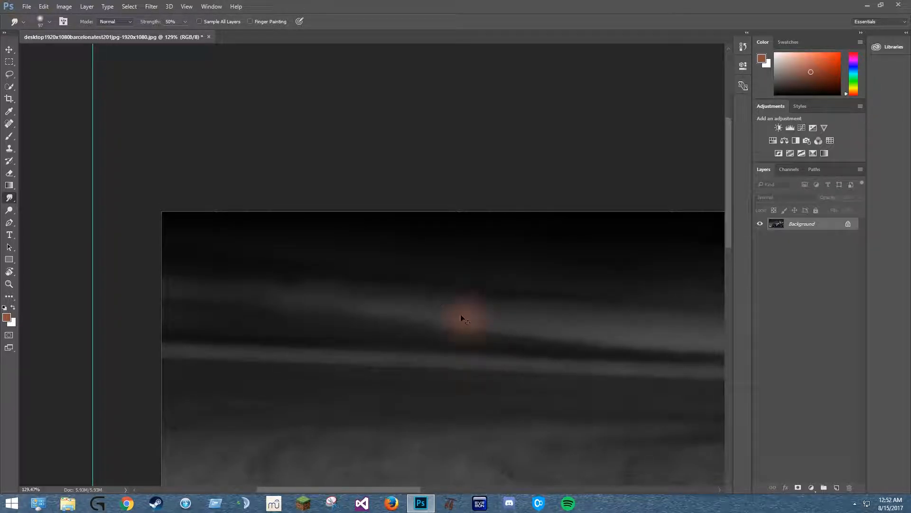
key(ctrl+z)
Smooth the transition between the upper light streak and the dark band beneath it with the Smudge Tool.
scroll(481, 321, up, 8)
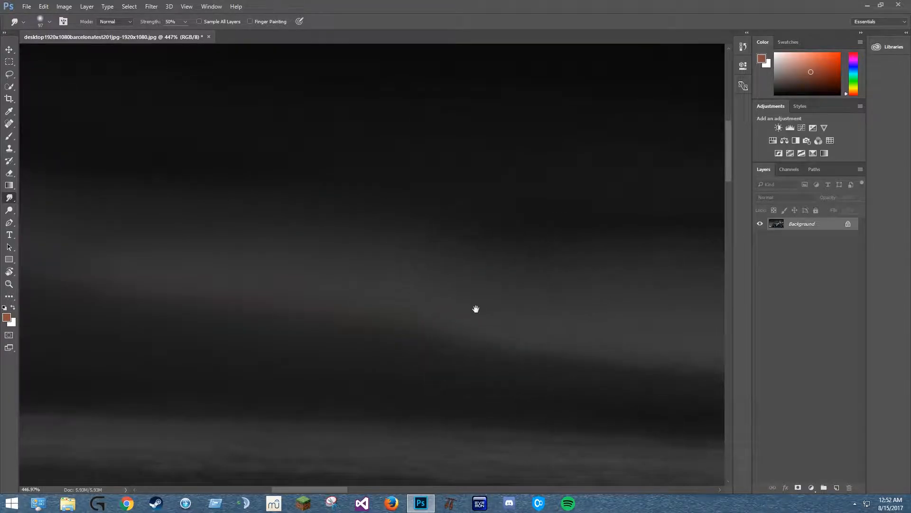
scroll(474, 309, down, 3)
scroll(412, 280, down, 3)
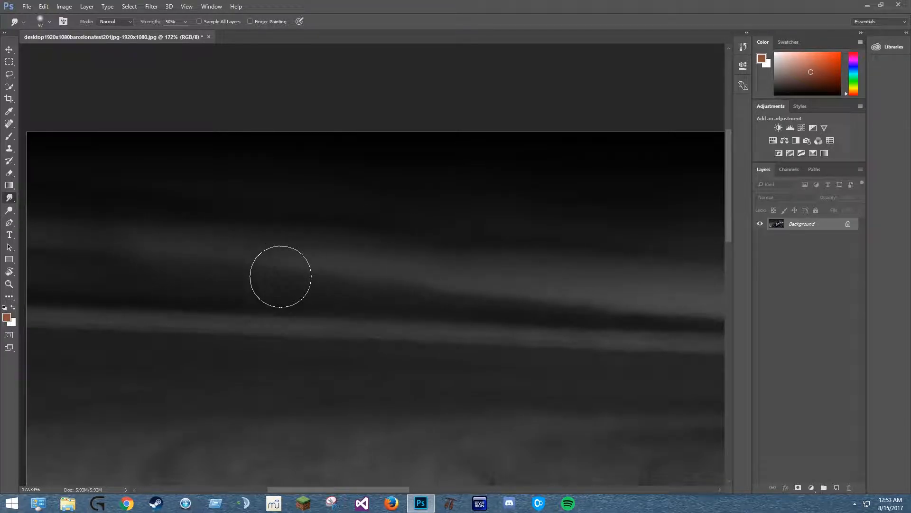
scroll(409, 294, down, 5)
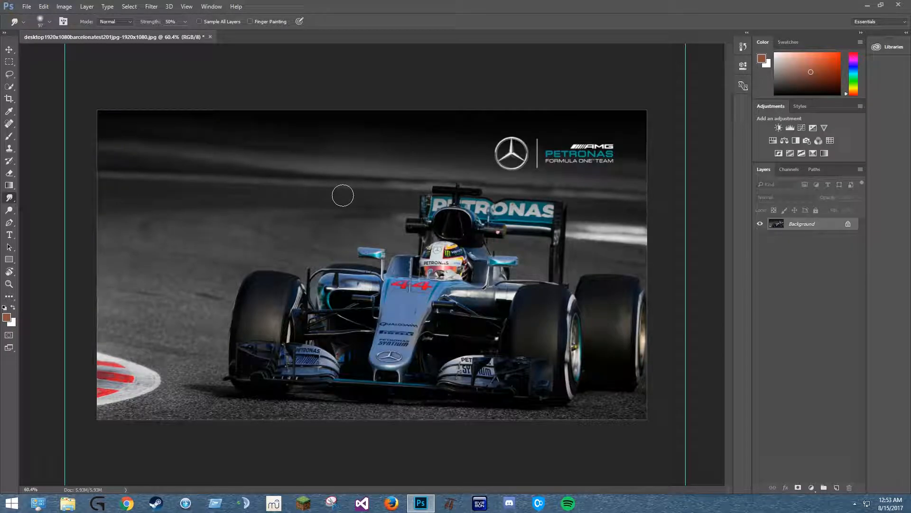
scroll(159, 129, up, 5)
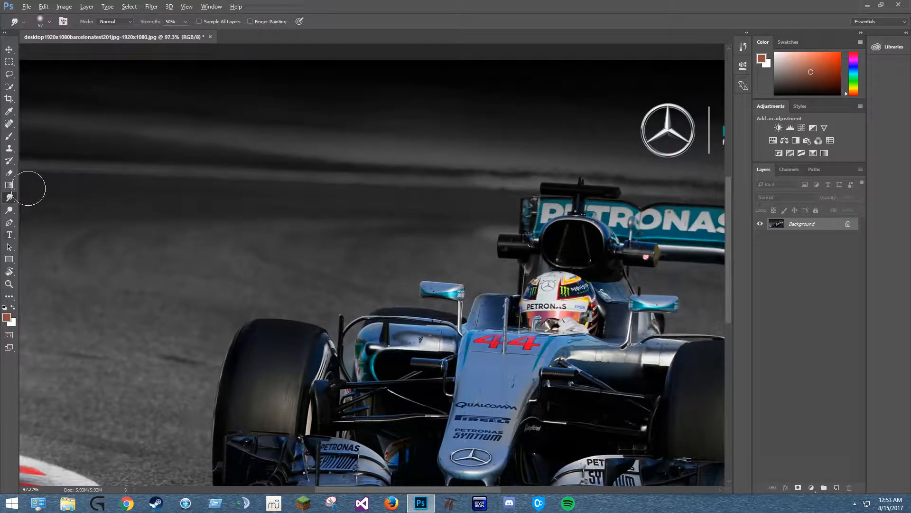
scroll(66, 139, up, 4)
mouse_move(176, 121)
mouse_down()
mouse_move(234, 135)
mouse_move(296, 171)
mouse_move(435, 105)
mouse_move(236, 149)
mouse_move(389, 192)
mouse_move(385, 203)
mouse_up()
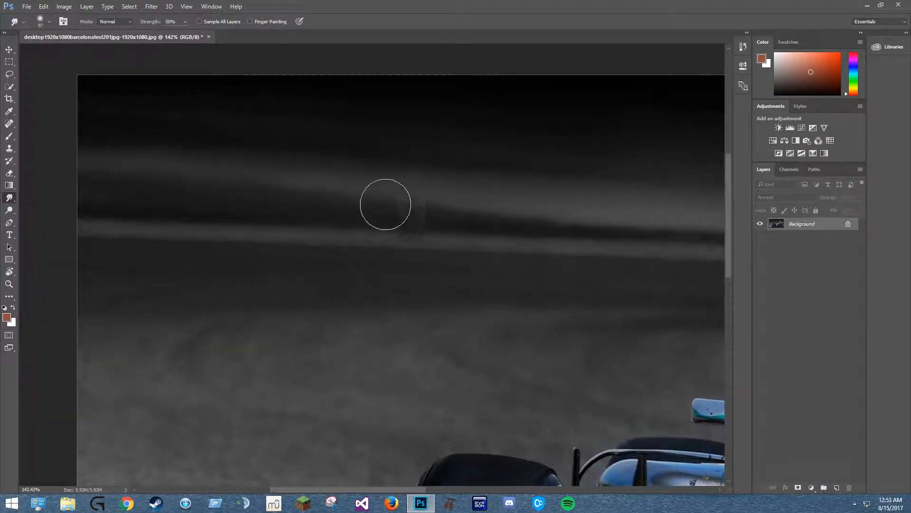
scroll(435, 229, down, 9)
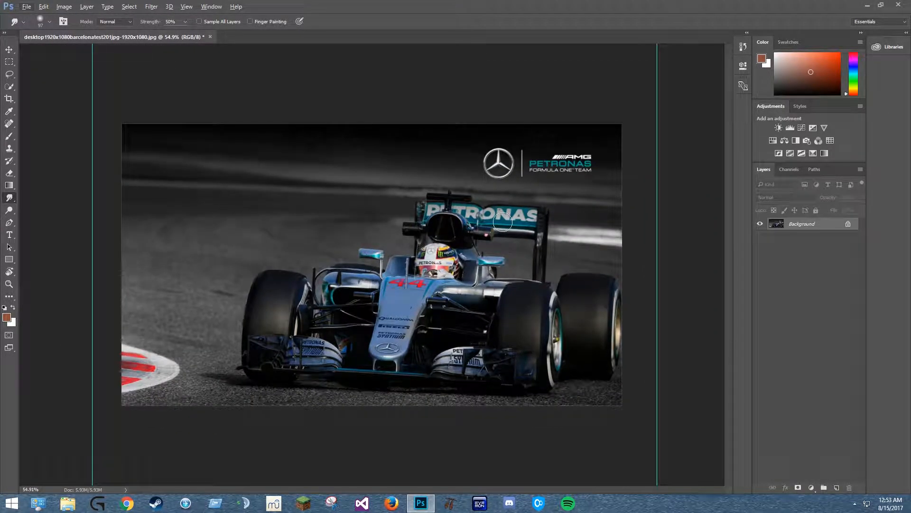
Remove the Mercedes star logo above the rear wing with content-aware Spot Healing Brush strokes.
scroll(580, 161, up, 6)
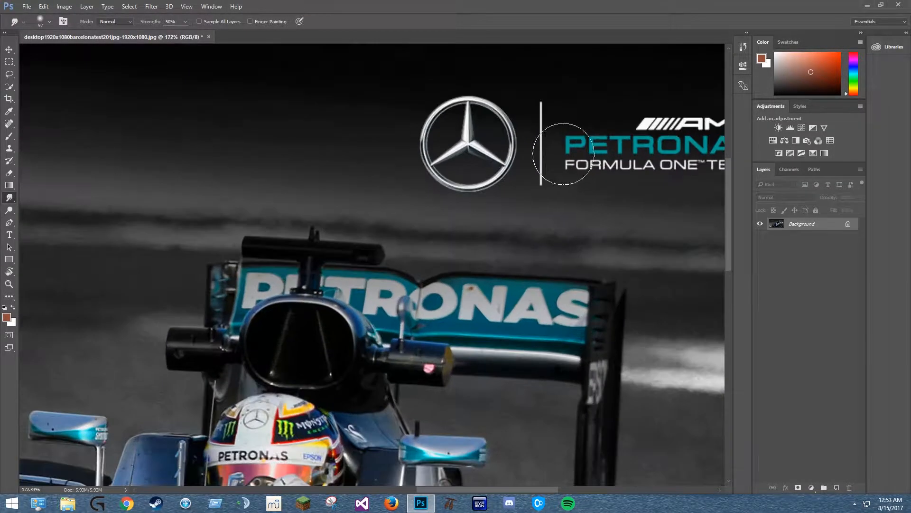
drag(582, 171, 420, 220)
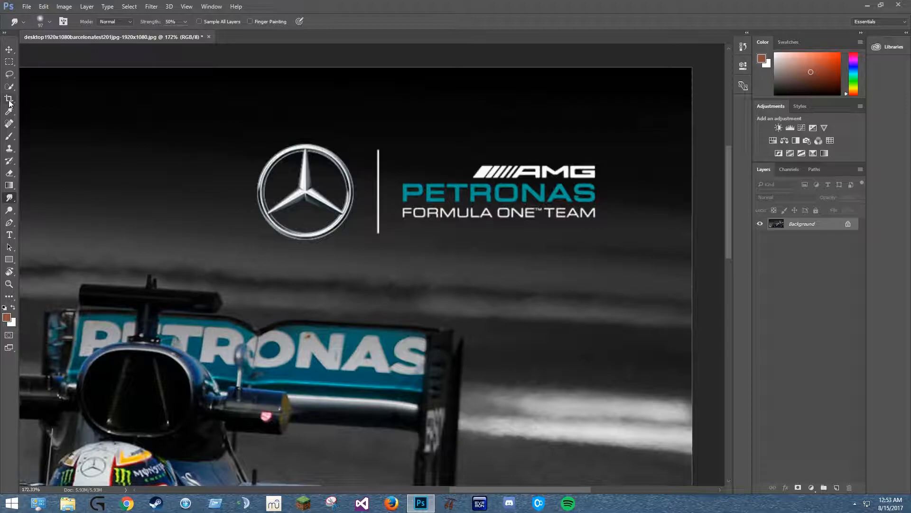
click(9, 125)
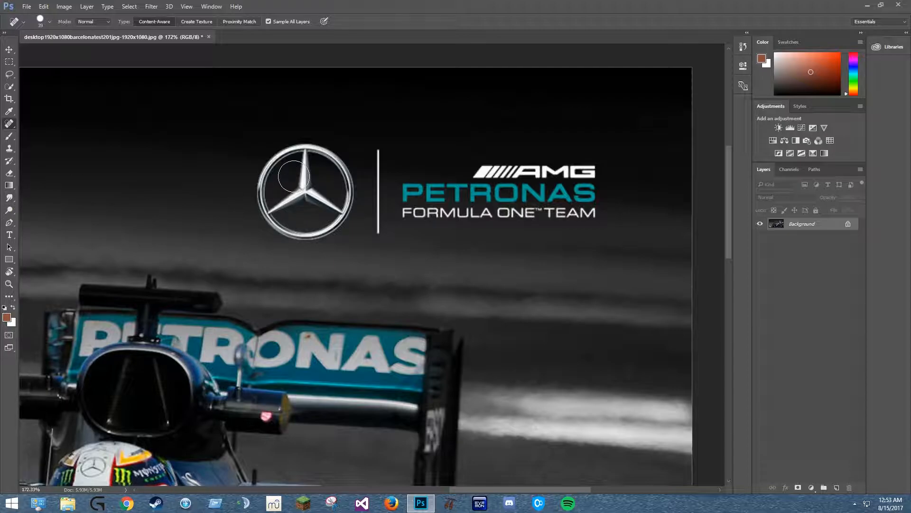
mouse_move(273, 184)
mouse_down()
mouse_move(261, 170)
mouse_move(279, 167)
mouse_move(264, 202)
mouse_move(263, 192)
mouse_move(266, 205)
mouse_move(290, 211)
mouse_move(261, 210)
mouse_move(295, 197)
mouse_move(268, 219)
mouse_move(261, 201)
mouse_move(269, 215)
mouse_move(275, 187)
mouse_move(264, 214)
mouse_move(293, 187)
mouse_move(321, 182)
mouse_move(290, 191)
mouse_move(327, 196)
mouse_move(347, 209)
mouse_move(340, 219)
mouse_move(349, 207)
mouse_move(332, 229)
mouse_move(328, 212)
mouse_move(330, 231)
mouse_move(296, 225)
mouse_move(324, 242)
mouse_up()
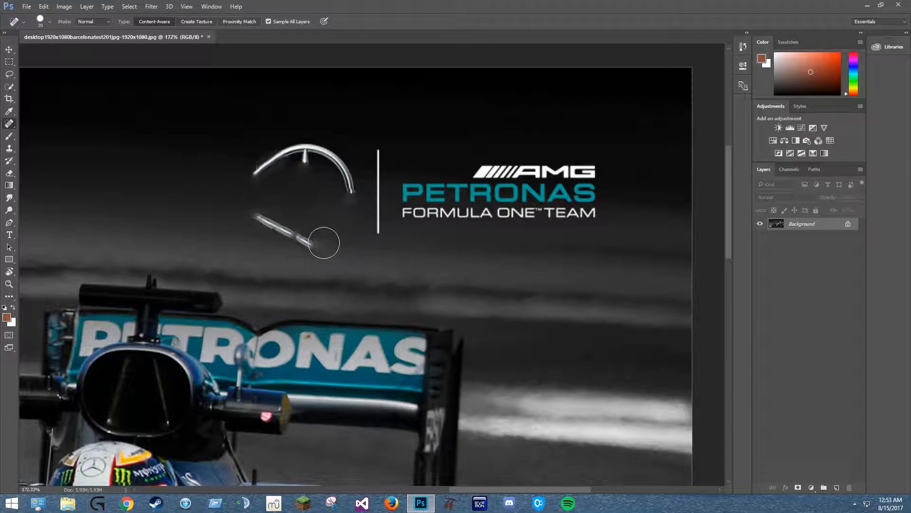
right_click(302, 200)
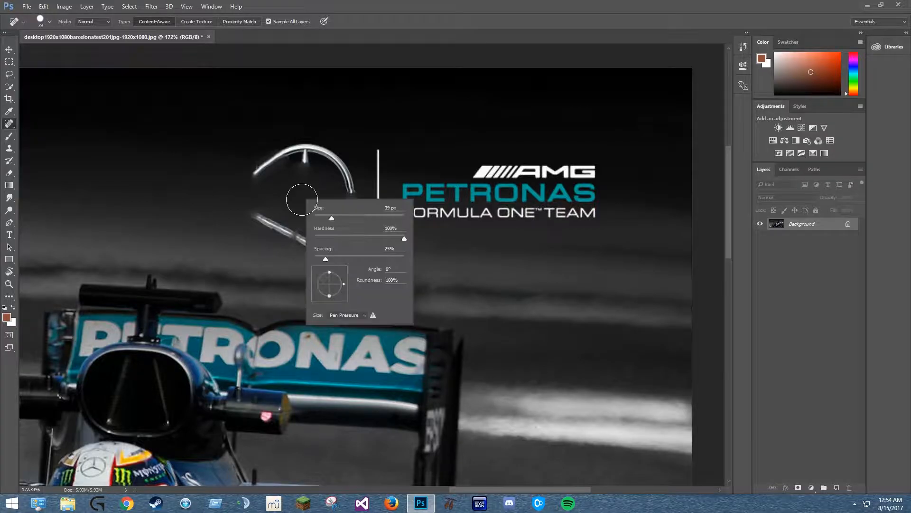
right_click(287, 196)
click(276, 212)
mouse_move(274, 226)
mouse_down()
mouse_move(318, 240)
mouse_move(283, 222)
mouse_move(254, 219)
mouse_up()
drag(267, 219, 279, 220)
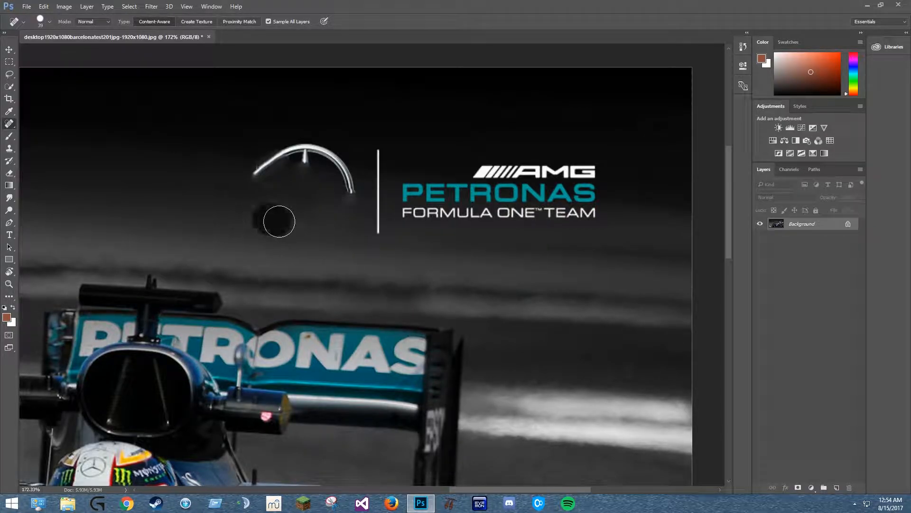
mouse_move(262, 188)
mouse_down()
mouse_move(270, 165)
mouse_move(277, 168)
mouse_up()
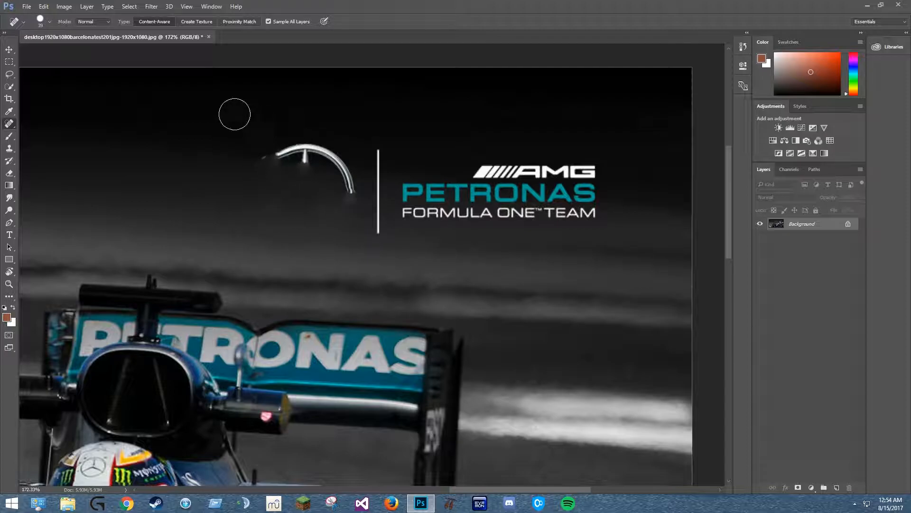
mouse_move(297, 161)
mouse_down()
mouse_move(268, 164)
mouse_move(330, 155)
mouse_move(365, 201)
mouse_move(311, 214)
mouse_move(260, 205)
mouse_move(293, 196)
mouse_move(333, 166)
mouse_up()
Heal away the vertical divider, the "FORMULA ONE TEAM" line and part of the AMG PETRONAS lettering in the background.
mouse_move(273, 148)
mouse_down()
mouse_move(376, 146)
mouse_move(385, 206)
mouse_move(373, 222)
mouse_move(380, 228)
mouse_move(385, 197)
mouse_move(438, 195)
mouse_move(394, 198)
mouse_move(390, 190)
mouse_move(416, 195)
mouse_move(394, 211)
mouse_move(423, 211)
mouse_move(392, 211)
mouse_move(437, 198)
mouse_move(394, 214)
mouse_move(426, 222)
mouse_move(389, 211)
mouse_move(428, 212)
mouse_up()
drag(382, 211, 502, 215)
mouse_move(435, 217)
mouse_down()
mouse_move(522, 211)
mouse_move(453, 206)
mouse_move(527, 218)
mouse_move(541, 216)
mouse_move(523, 209)
mouse_move(579, 208)
mouse_up()
mouse_move(521, 213)
mouse_down()
mouse_move(587, 206)
mouse_move(487, 213)
mouse_move(556, 200)
mouse_move(514, 190)
mouse_move(571, 189)
mouse_move(520, 189)
mouse_move(590, 174)
mouse_move(557, 187)
mouse_move(586, 167)
mouse_move(583, 184)
mouse_move(599, 184)
mouse_move(563, 181)
mouse_up()
mouse_move(230, 302)
mouse_down()
mouse_move(434, 128)
mouse_move(456, 121)
mouse_up()
drag(530, 249, 346, 440)
mouse_move(606, 145)
mouse_down()
mouse_move(455, 313)
mouse_move(532, 132)
mouse_up()
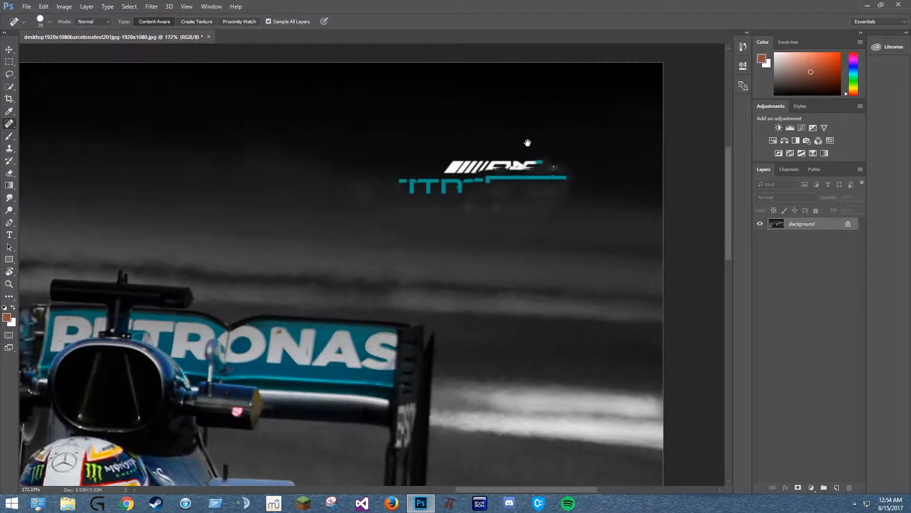
Paint out the remaining fragments of the AMG PETRONAS lettering with the Spot Healing Brush.
mouse_move(516, 167)
mouse_down()
mouse_move(554, 168)
mouse_move(529, 174)
mouse_move(575, 168)
mouse_move(517, 185)
mouse_up()
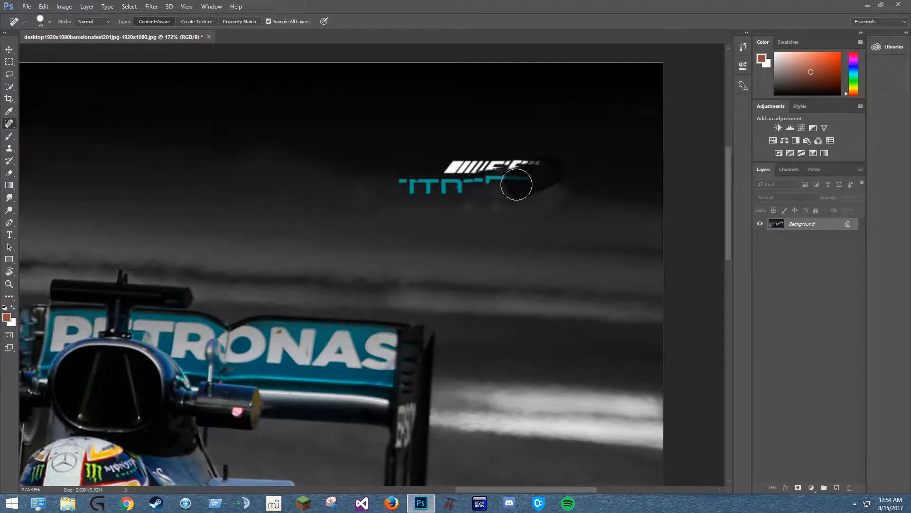
mouse_move(556, 159)
mouse_down()
mouse_move(534, 171)
mouse_move(532, 159)
mouse_move(493, 175)
mouse_up()
mouse_move(516, 162)
mouse_down()
mouse_move(495, 187)
mouse_move(485, 182)
mouse_up()
mouse_move(441, 159)
mouse_down()
mouse_move(498, 166)
mouse_move(446, 169)
mouse_move(524, 163)
mouse_move(457, 171)
mouse_move(529, 175)
mouse_up()
drag(437, 178, 490, 195)
mouse_move(419, 190)
mouse_down()
mouse_move(494, 193)
mouse_move(421, 187)
mouse_up()
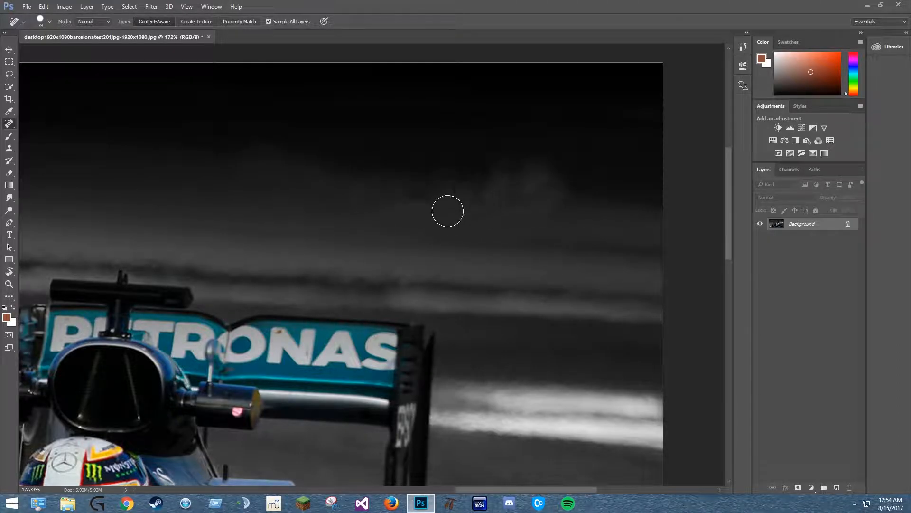
Blend the healed logo and lettering area above the rear wing into the dark background with the Smudge Tool.
scroll(497, 224, down, 3)
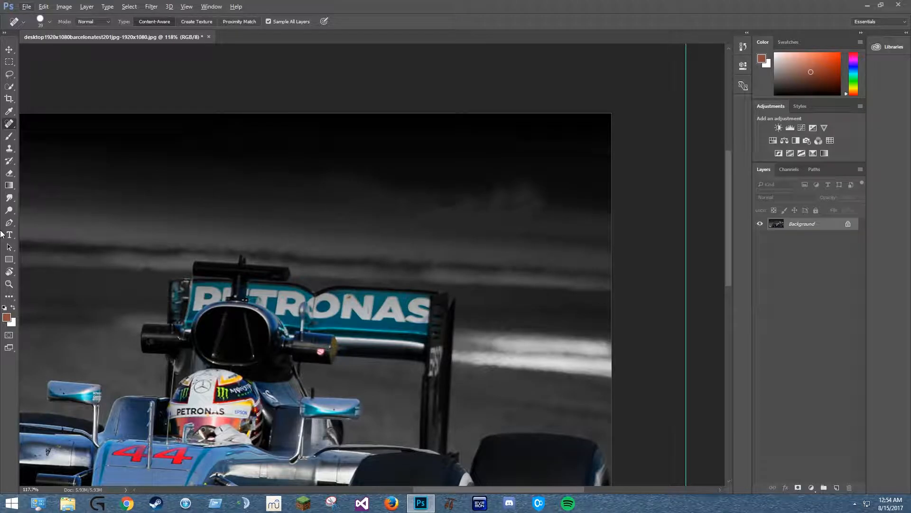
click(9, 198)
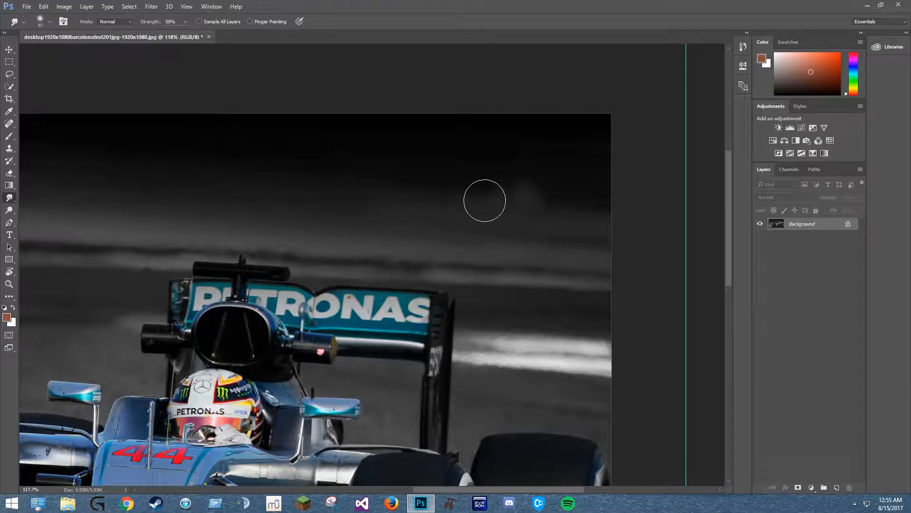
mouse_move(463, 168)
mouse_down()
mouse_move(512, 177)
mouse_move(513, 195)
mouse_move(543, 187)
mouse_move(530, 206)
mouse_move(528, 190)
mouse_move(513, 200)
mouse_move(460, 190)
mouse_move(476, 200)
mouse_move(347, 182)
mouse_move(335, 171)
mouse_move(323, 181)
mouse_move(347, 186)
mouse_up()
mouse_move(500, 234)
mouse_down()
mouse_move(506, 218)
mouse_move(536, 231)
mouse_move(530, 226)
mouse_up()
drag(540, 195, 384, 175)
drag(463, 163, 308, 172)
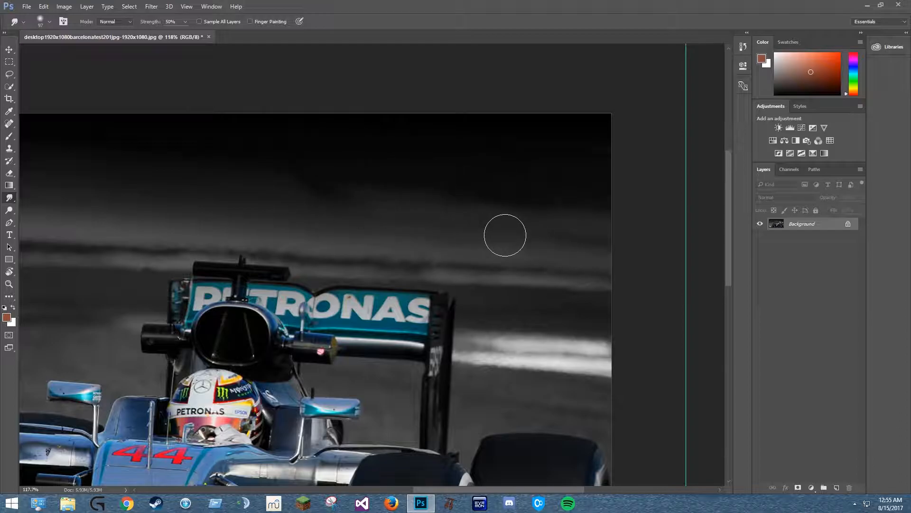
scroll(564, 274, down, 3)
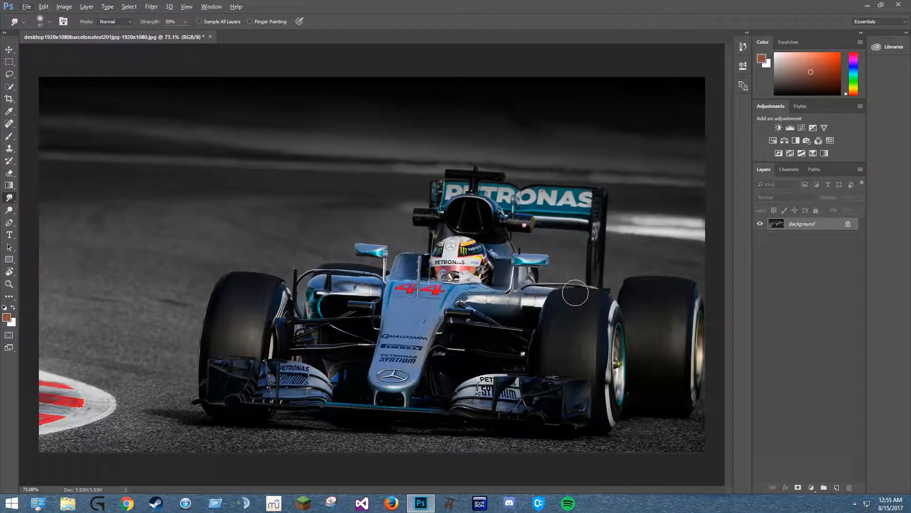
scroll(569, 152, up, 6)
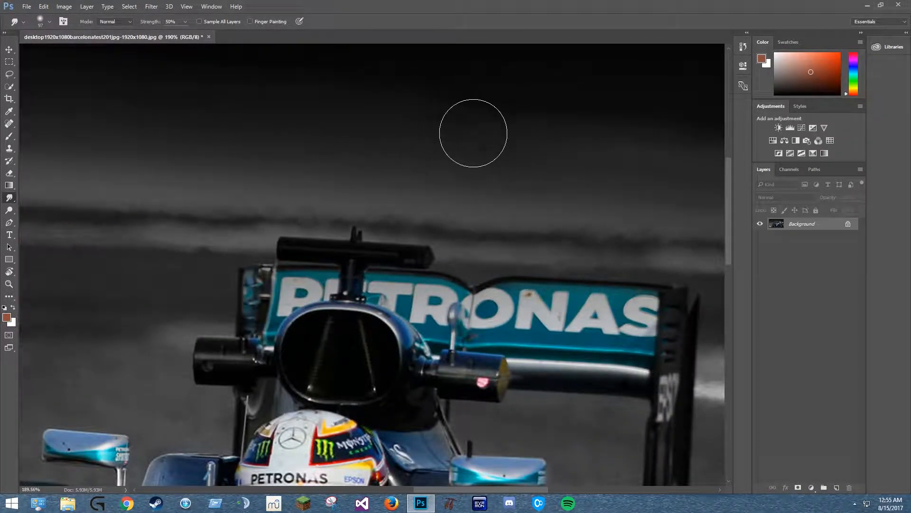
scroll(579, 151, down, 6)
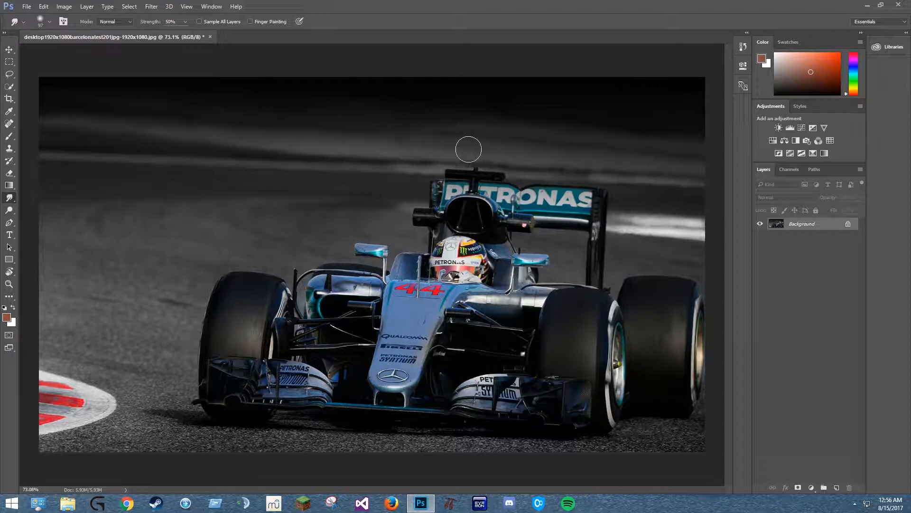
Inspect the retouched wallpaper and compare it with the original image in the second document.
scroll(521, 215, down, 3)
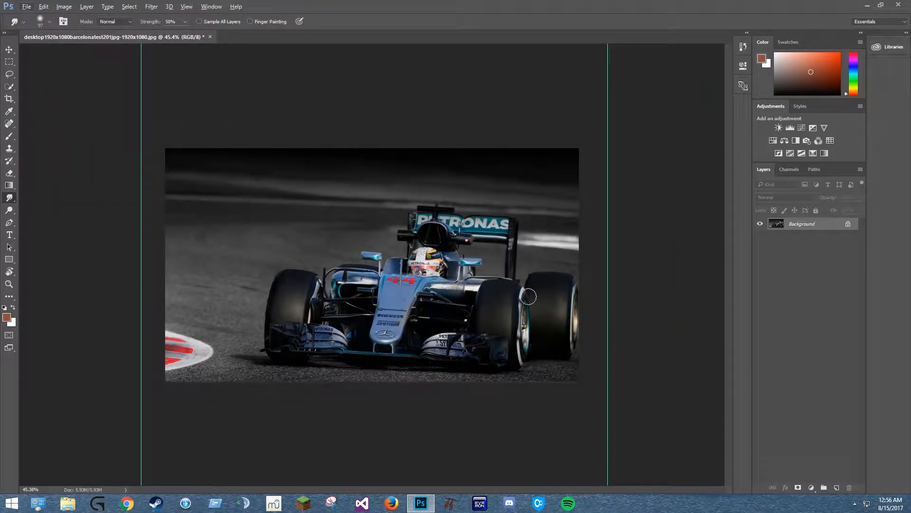
scroll(448, 227, up, 3)
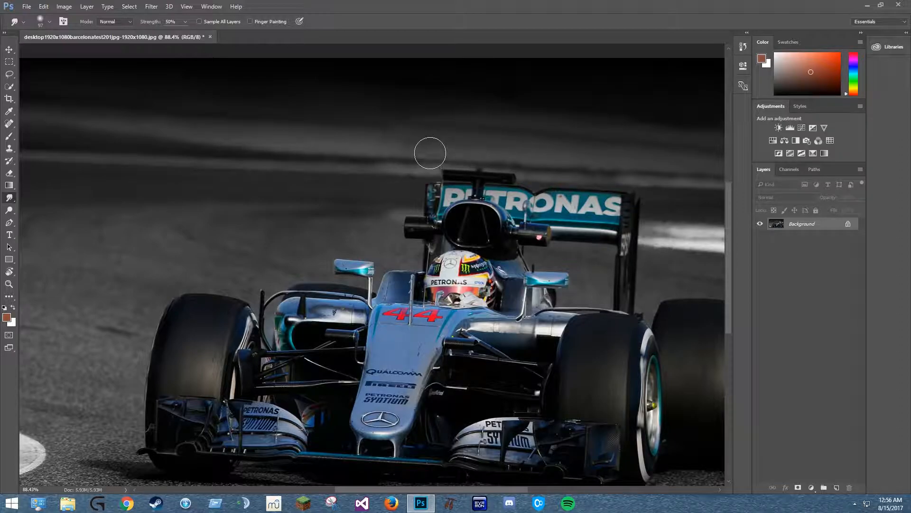
scroll(459, 160, down, 3)
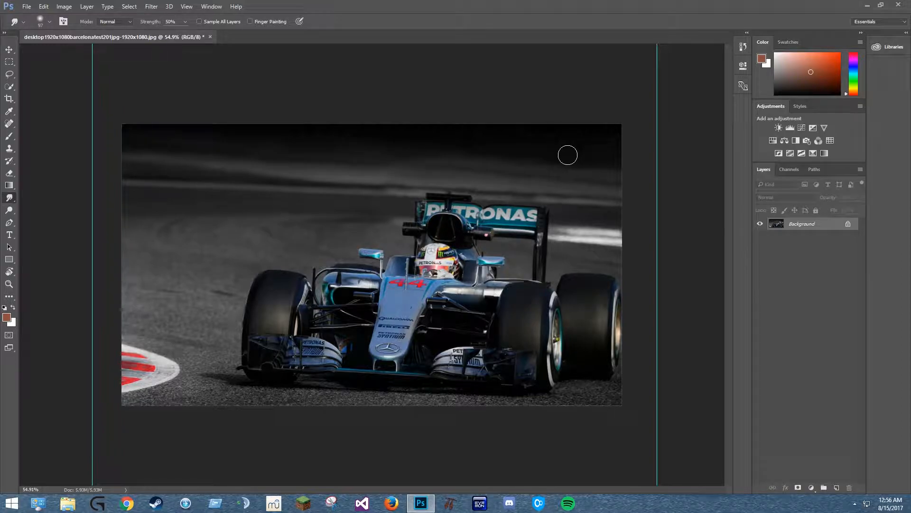
scroll(468, 317, down, 2)
scroll(430, 256, up, 3)
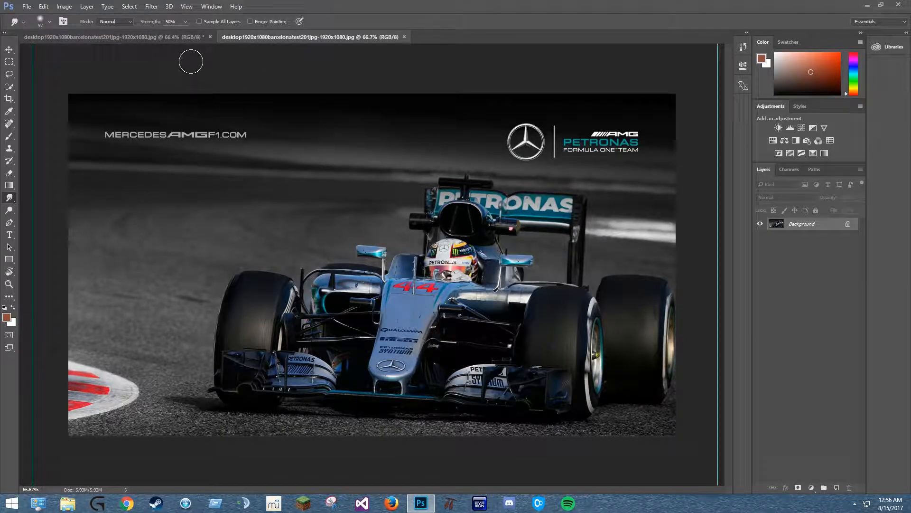
click(180, 35)
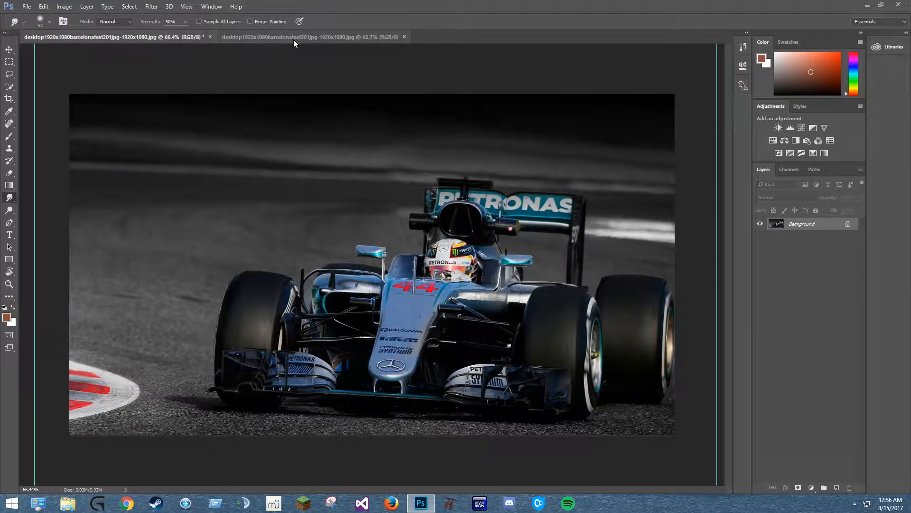
click(327, 42)
click(158, 42)
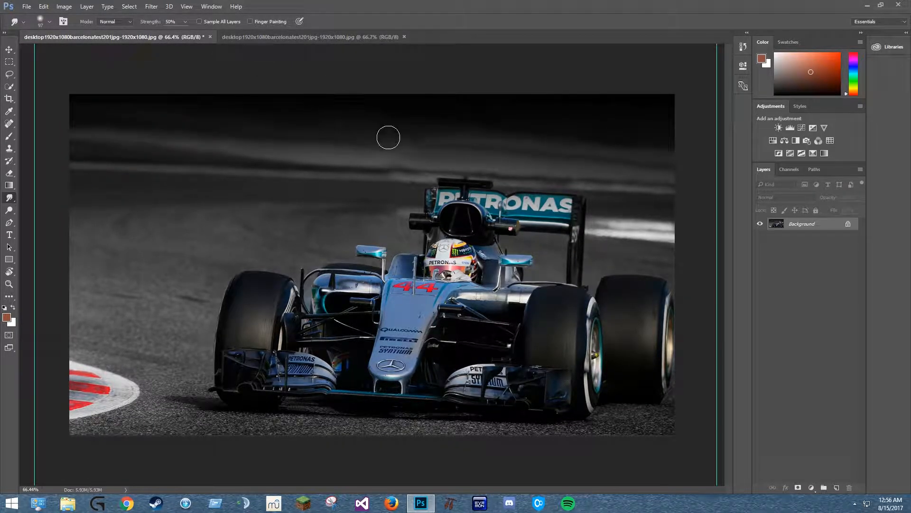
Try a smudge stroke on the light background streak above the car's air intake, and undo it.
scroll(409, 140, up, 5)
mouse_move(390, 147)
mouse_down()
mouse_move(482, 146)
mouse_move(421, 140)
mouse_move(449, 121)
mouse_move(433, 139)
mouse_move(465, 131)
mouse_up()
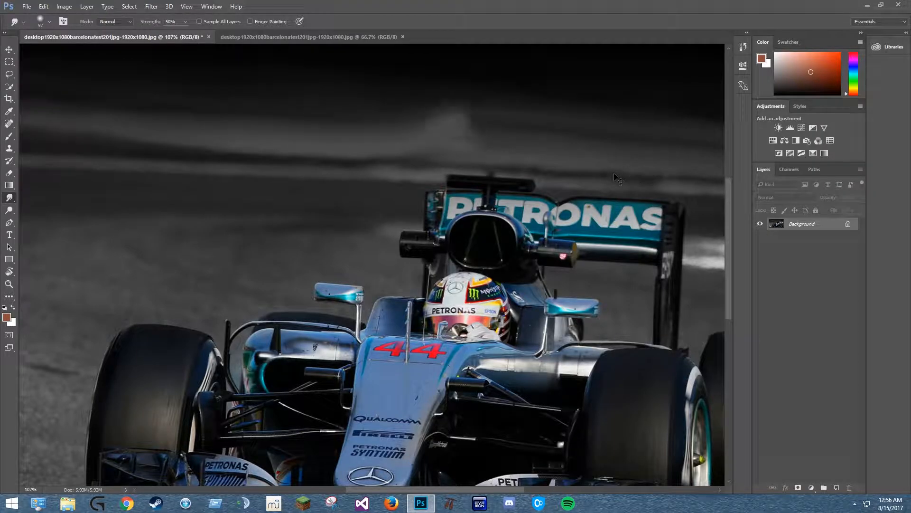
key(ctrl+alt+z)
key(ctrl+alt+z)
key(ctrl+alt+z)
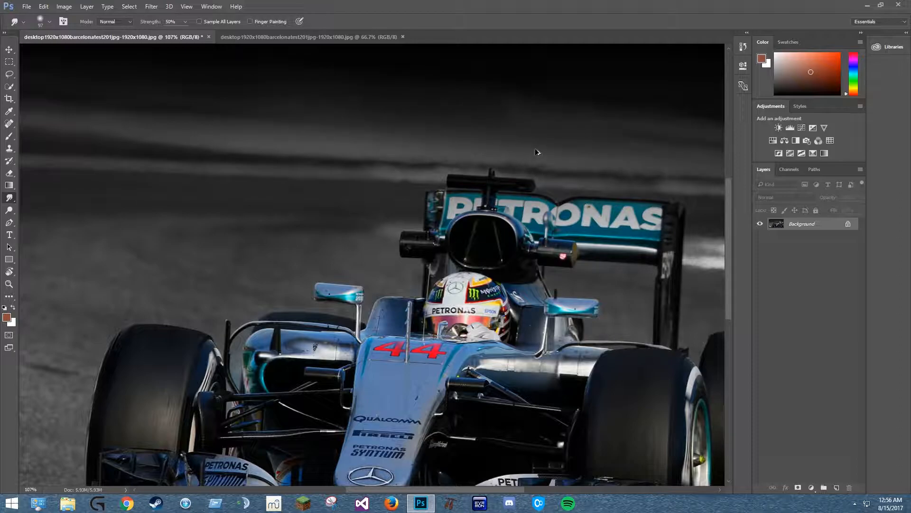
Compare the whole retouched wallpaper with the original image in the second document.
scroll(555, 159, down, 5)
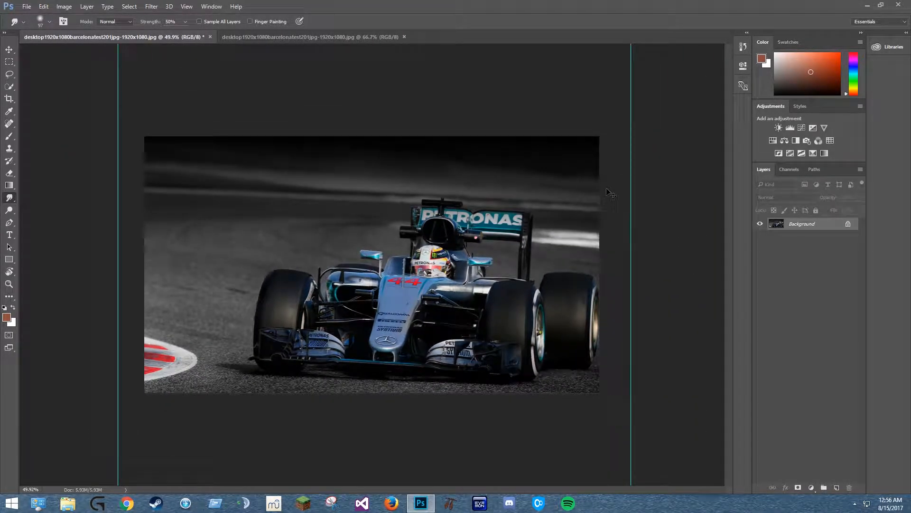
click(228, 37)
click(159, 32)
click(277, 38)
click(163, 37)
Try smudge strokes carrying the reddish foreground colour across the dark background above the rear wing, and undo them.
scroll(484, 179, up, 5)
mouse_move(498, 117)
mouse_down()
mouse_move(502, 144)
mouse_move(509, 127)
mouse_move(359, 119)
mouse_move(535, 134)
mouse_move(593, 126)
mouse_move(564, 140)
mouse_move(590, 146)
mouse_move(626, 129)
mouse_move(633, 149)
mouse_move(563, 130)
mouse_move(634, 130)
mouse_move(619, 154)
mouse_move(670, 132)
mouse_move(550, 163)
mouse_move(421, 125)
mouse_move(450, 140)
mouse_move(455, 111)
mouse_move(410, 150)
mouse_move(375, 95)
mouse_move(368, 130)
mouse_move(386, 105)
mouse_move(447, 124)
mouse_move(357, 101)
mouse_move(360, 91)
mouse_move(465, 124)
mouse_move(339, 75)
mouse_move(533, 137)
mouse_move(410, 100)
mouse_move(556, 117)
mouse_move(542, 134)
mouse_move(538, 108)
mouse_move(564, 113)
mouse_move(481, 89)
mouse_move(665, 139)
mouse_move(560, 116)
mouse_move(644, 107)
mouse_move(702, 134)
mouse_move(532, 112)
mouse_move(722, 131)
mouse_move(530, 150)
mouse_up()
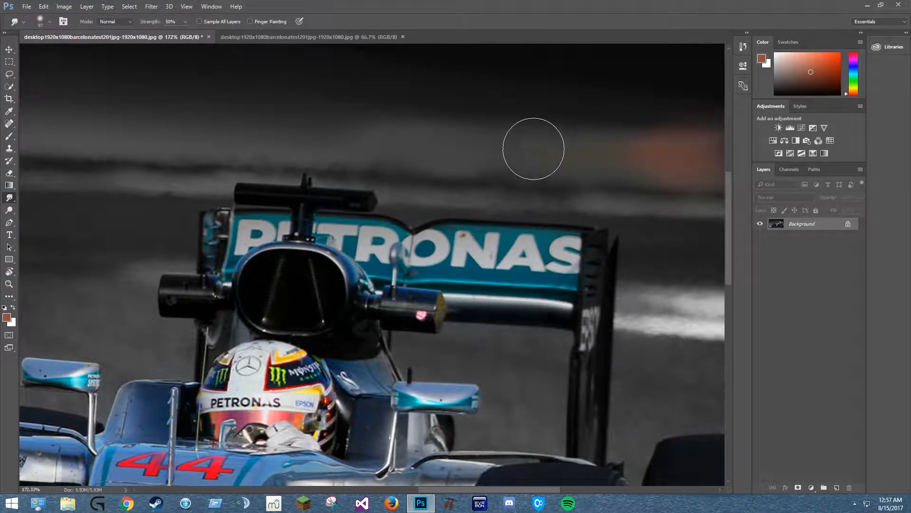
mouse_move(657, 147)
mouse_down()
mouse_move(340, 126)
mouse_move(272, 106)
mouse_move(383, 132)
mouse_up()
key(ctrl+alt+z)
key(ctrl+alt+z)
key(ctrl+alt+z)
Try smudge strokes beyond the rear wing with the reddish and a brighter orange-red foreground colour, and undo them.
drag(578, 148, 340, 171)
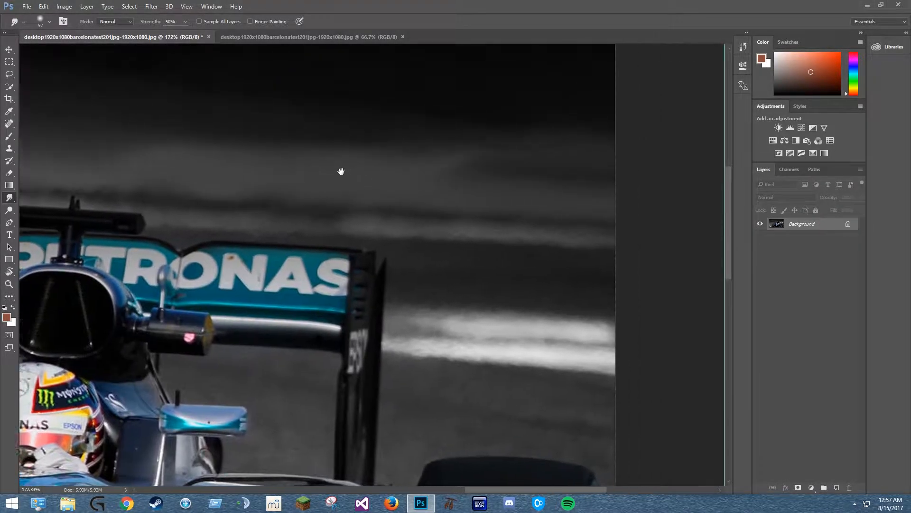
drag(404, 178, 397, 187)
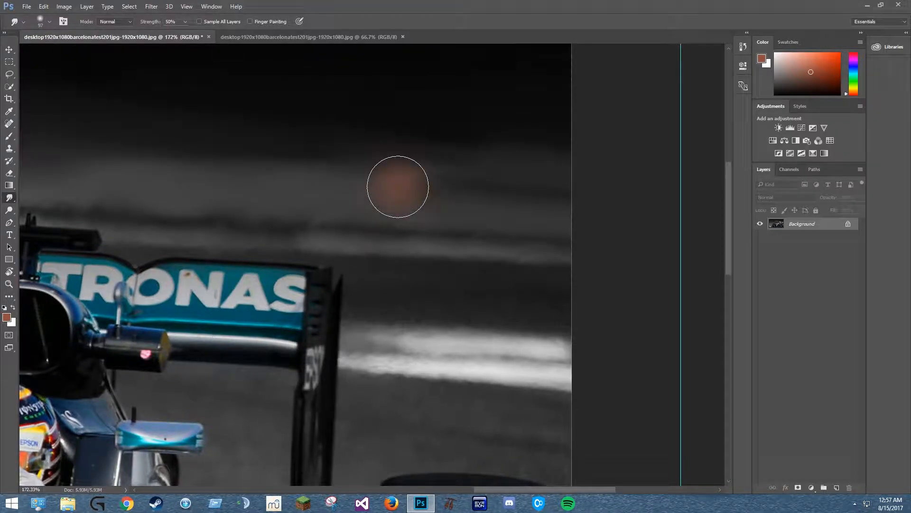
drag(836, 80, 840, 55)
mouse_move(527, 181)
mouse_down()
mouse_move(468, 195)
mouse_move(464, 187)
mouse_move(386, 193)
mouse_up()
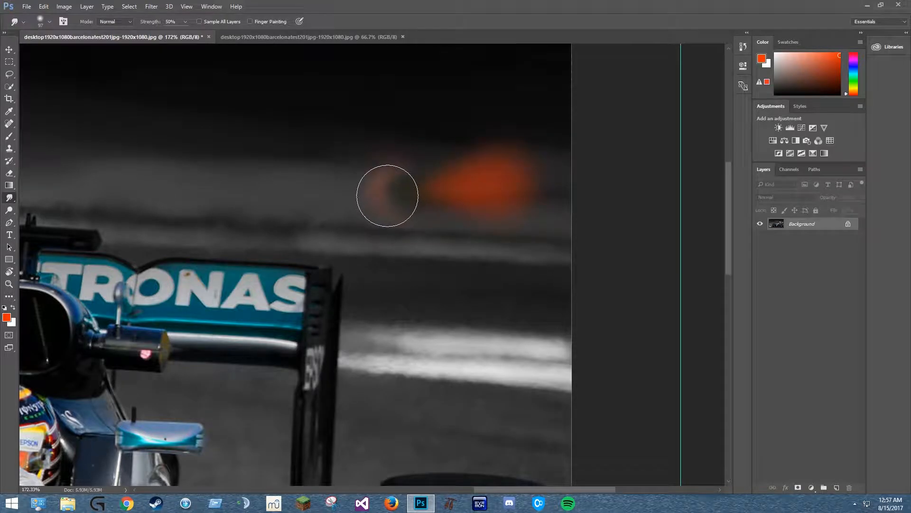
key(ctrl+z)
key(ctrl+z)
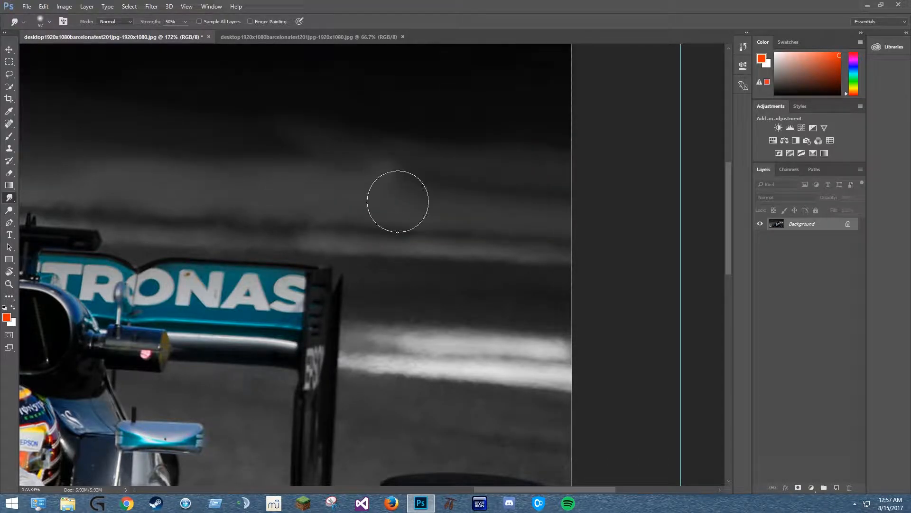
key(ctrl+z)
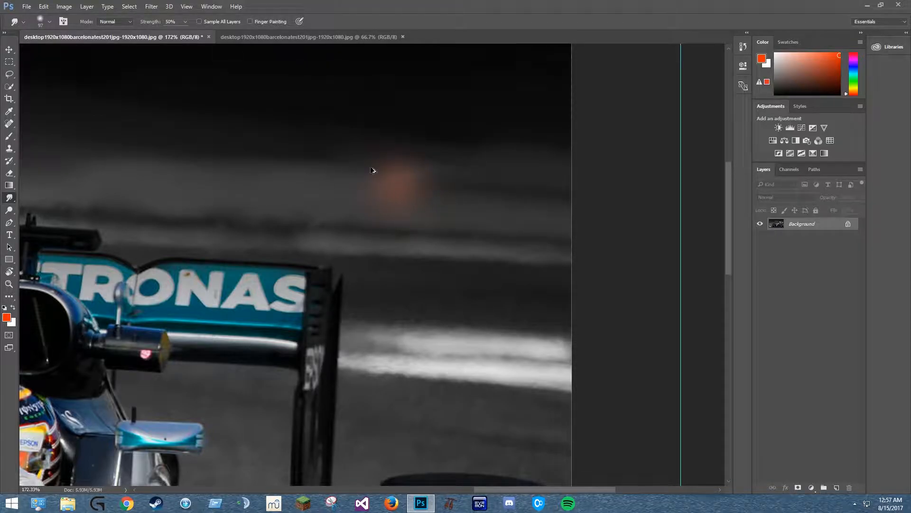
key(ctrl+z)
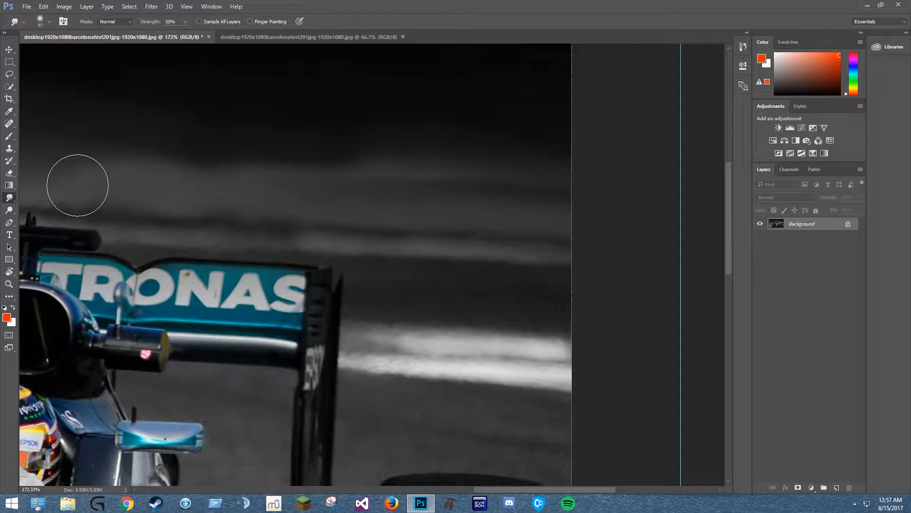
Compare the retouched background with the original wallpaper by alternating repeatedly between the two documents.
scroll(319, 225, down, 2)
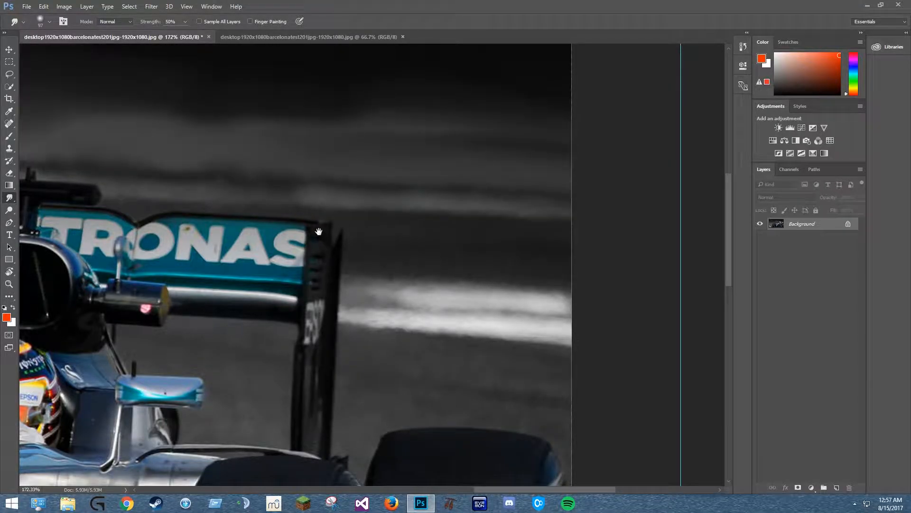
scroll(319, 231, down, 5)
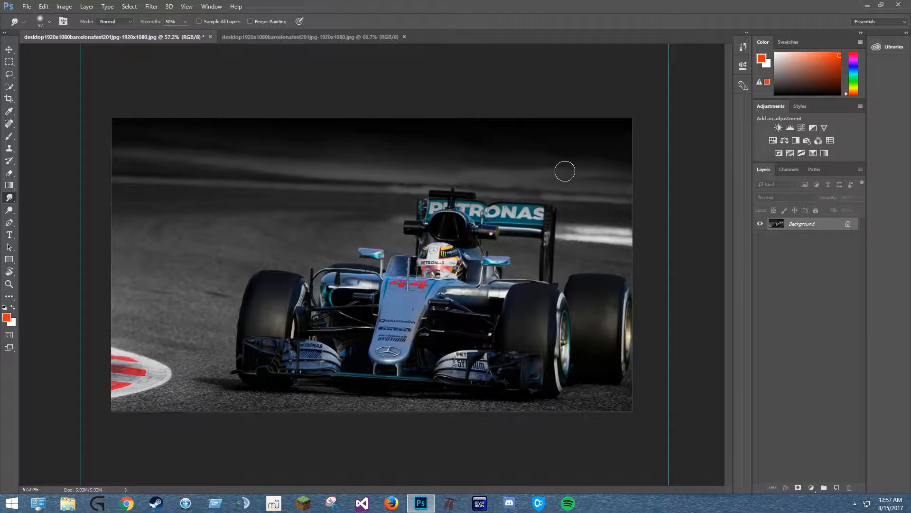
click(308, 37)
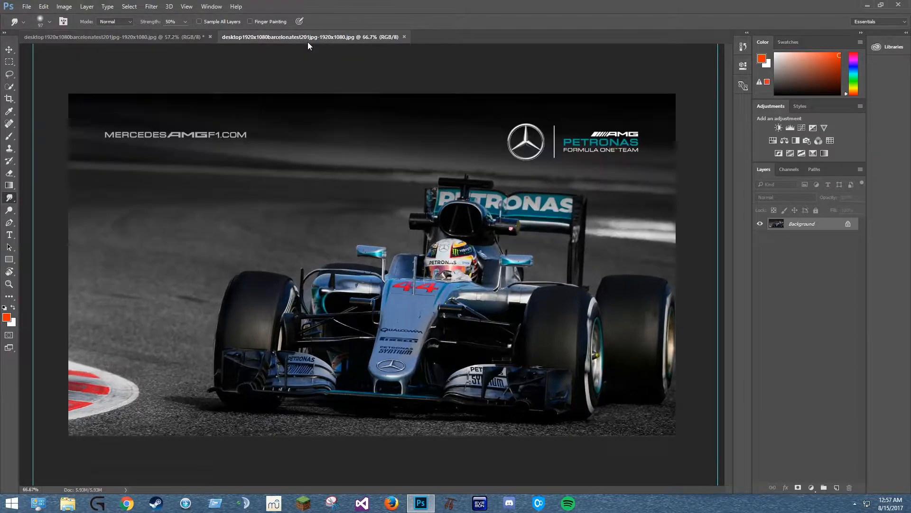
click(160, 36)
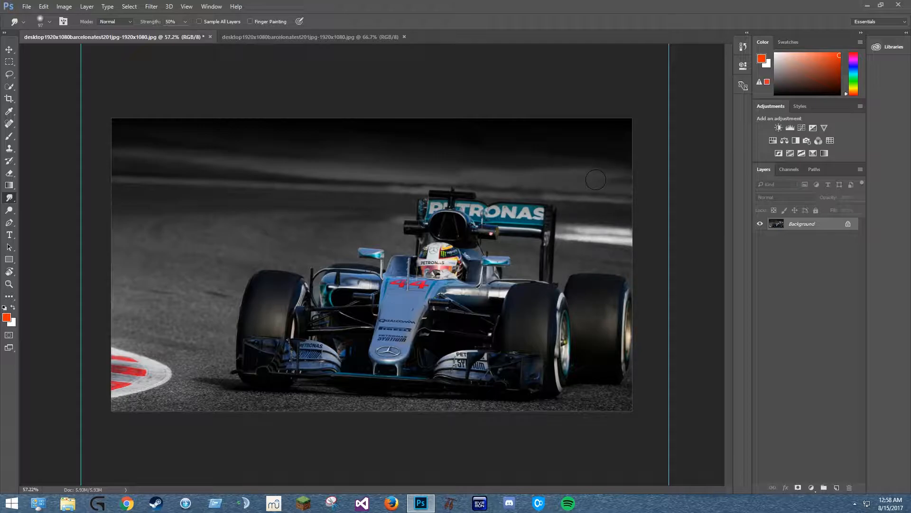
click(283, 37)
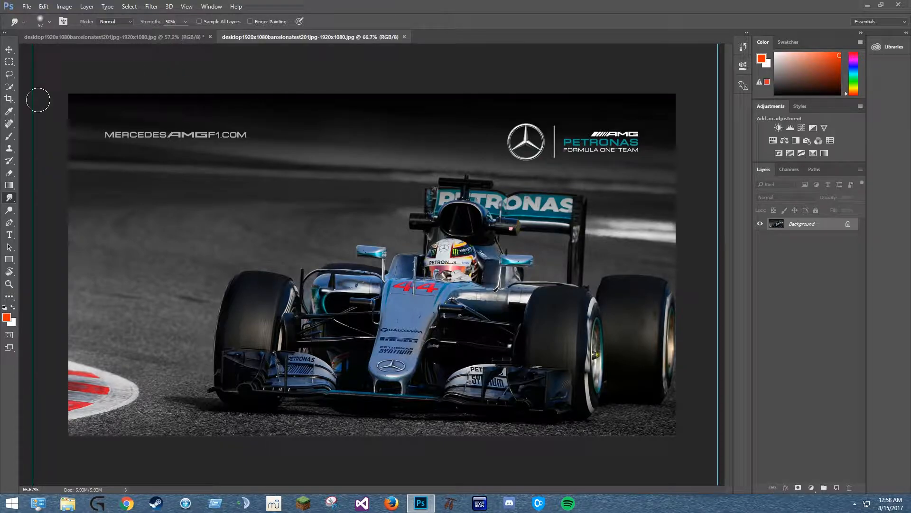
click(130, 37)
click(275, 36)
click(66, 40)
click(226, 40)
click(168, 36)
click(296, 38)
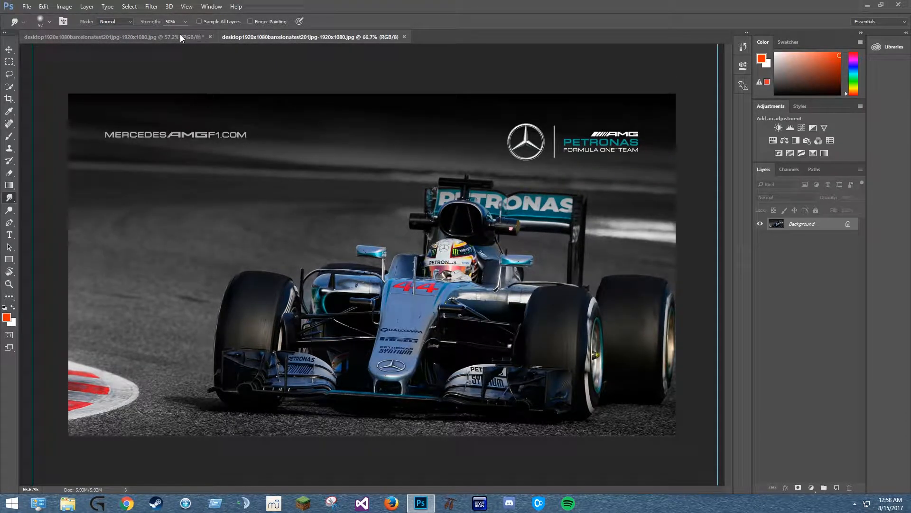
click(178, 36)
click(255, 40)
click(176, 39)
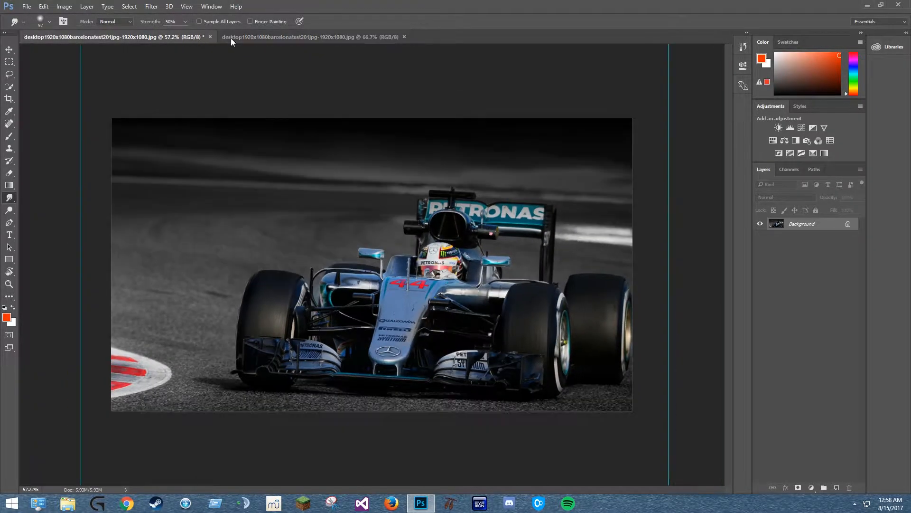
click(253, 39)
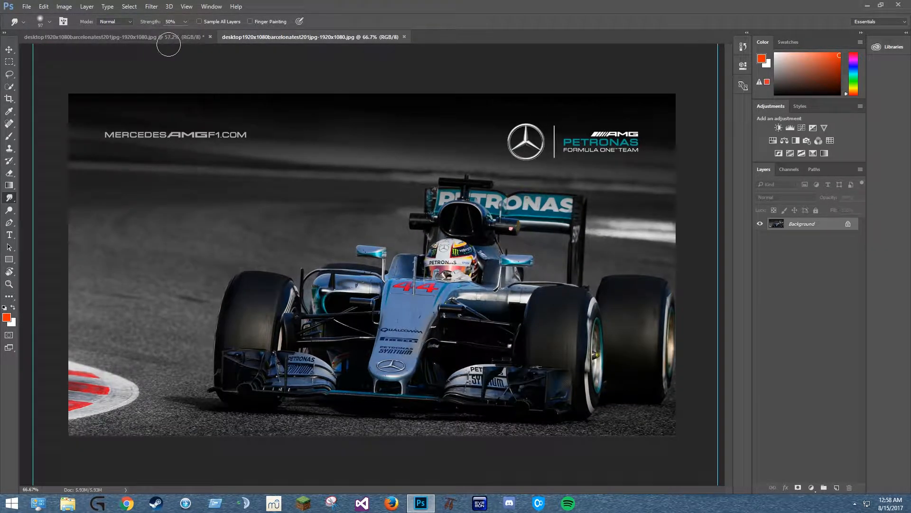
Switch to the Spot Healing Brush and check the retouched wallpaper against the original once more.
right_click(7, 203)
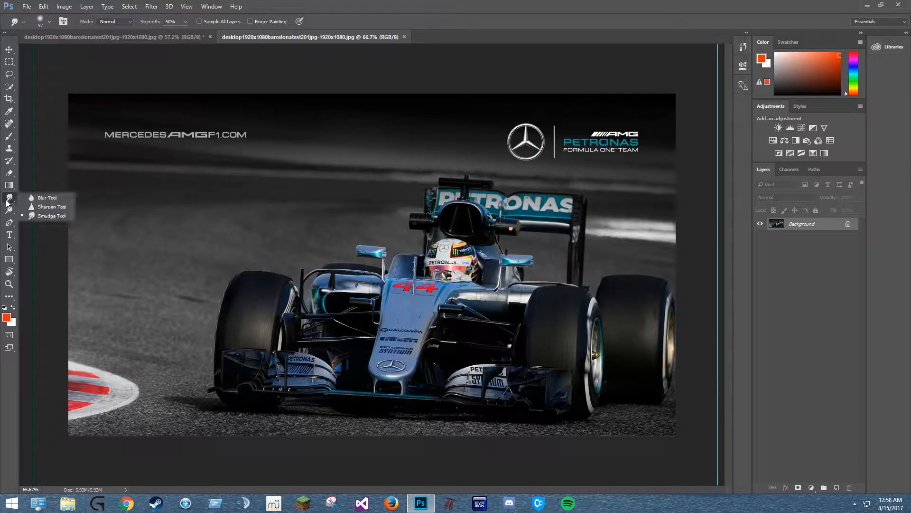
click(13, 126)
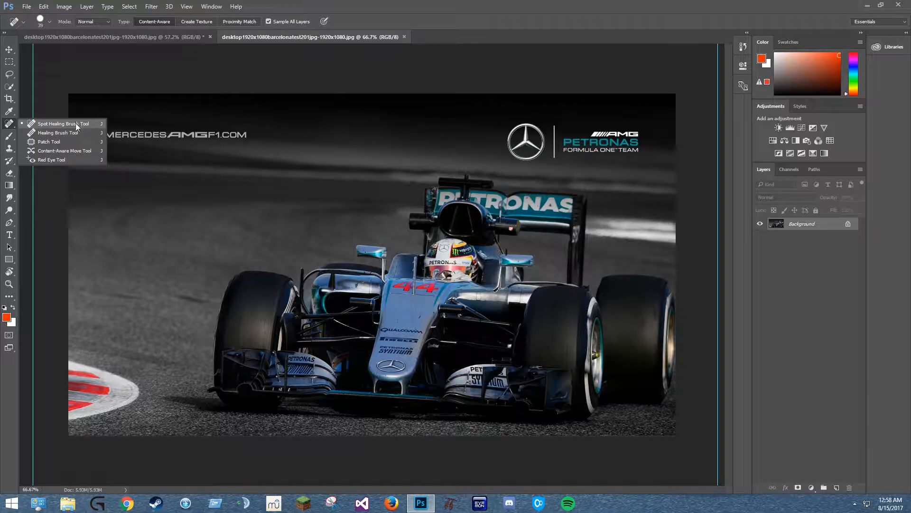
click(125, 35)
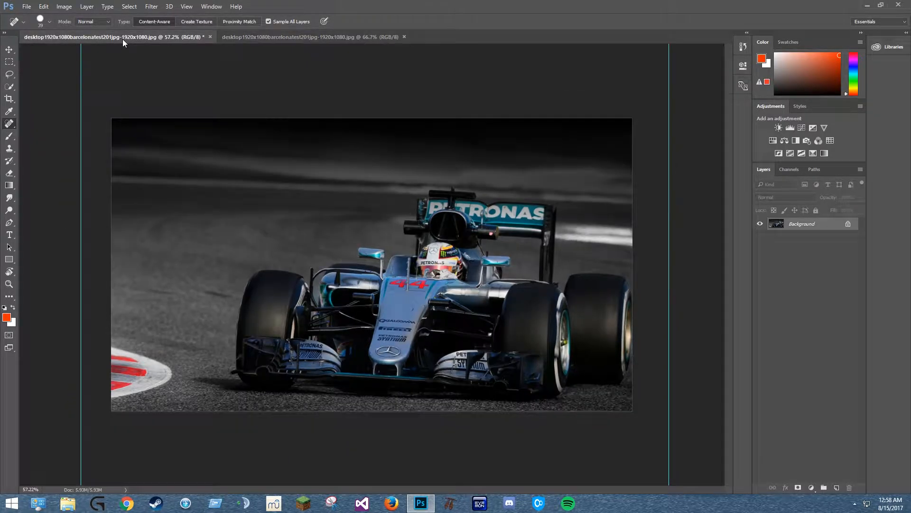
click(273, 42)
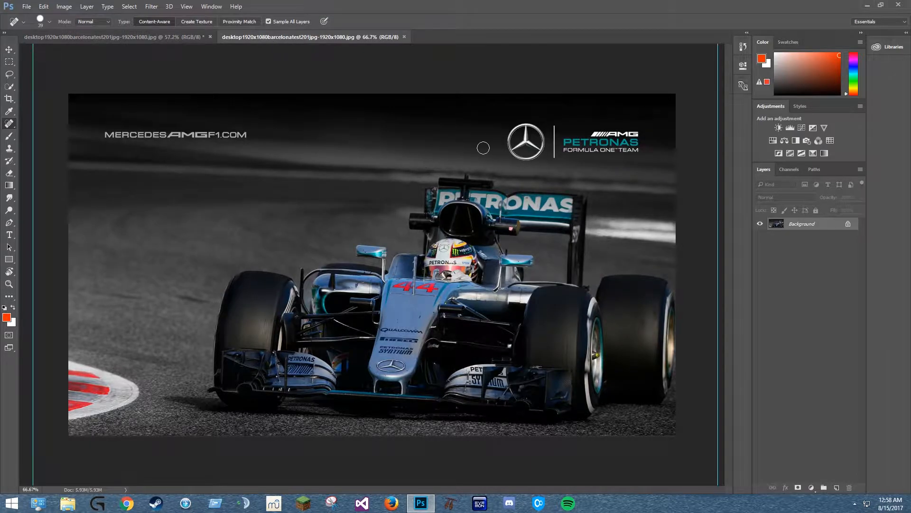
click(153, 35)
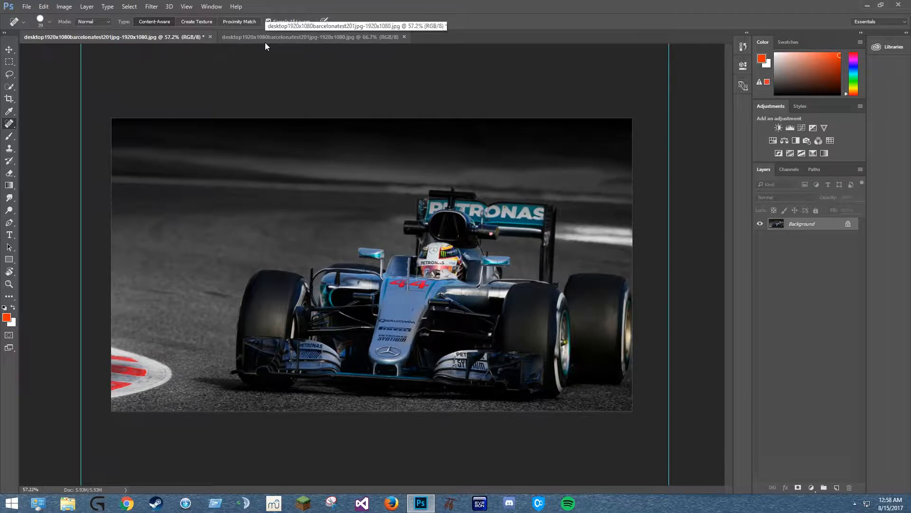
Open the Export As settings for the retouched wallpaper and set the file format to PNG.
click(27, 6)
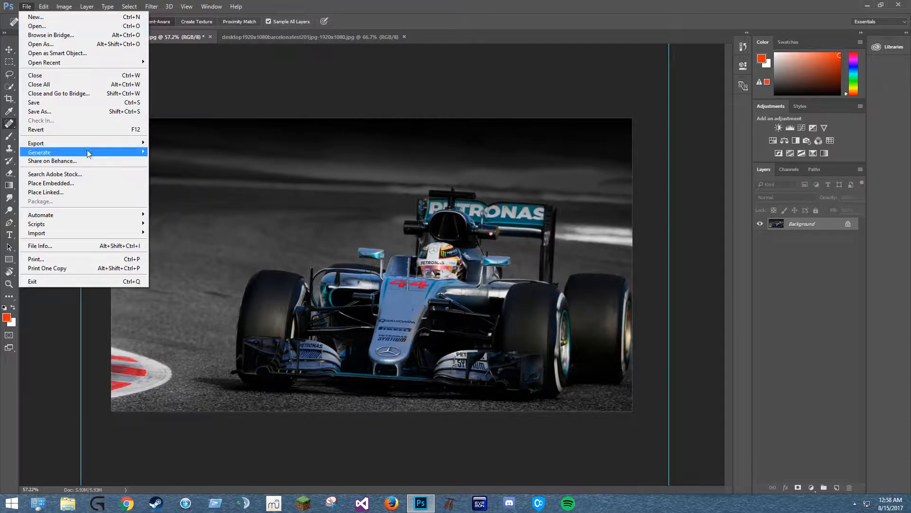
mouse_move(61, 143)
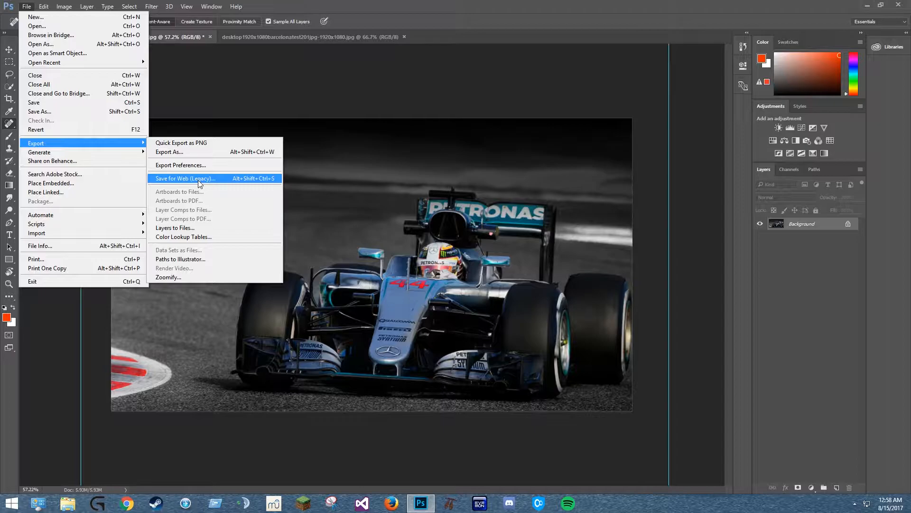
click(204, 152)
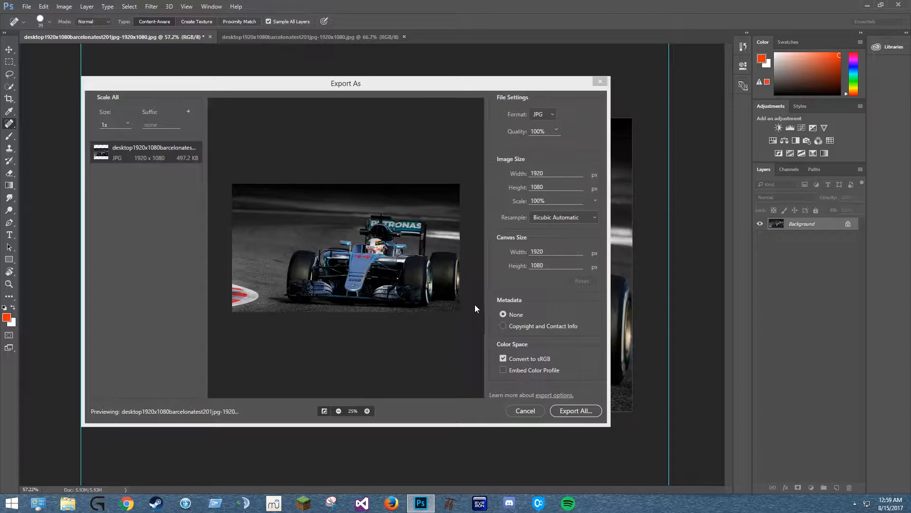
click(551, 119)
click(546, 125)
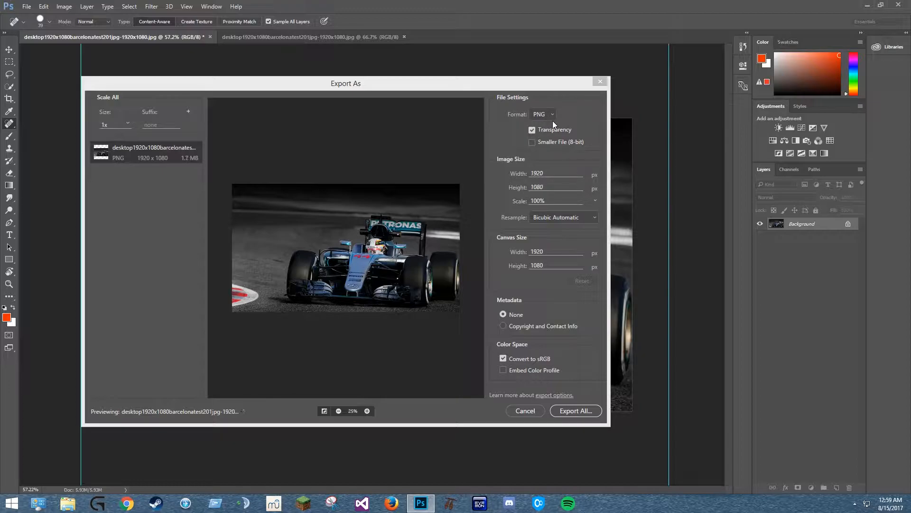
Try the JPG export format, return to PNG and toggle its transparency option.
click(545, 115)
click(546, 131)
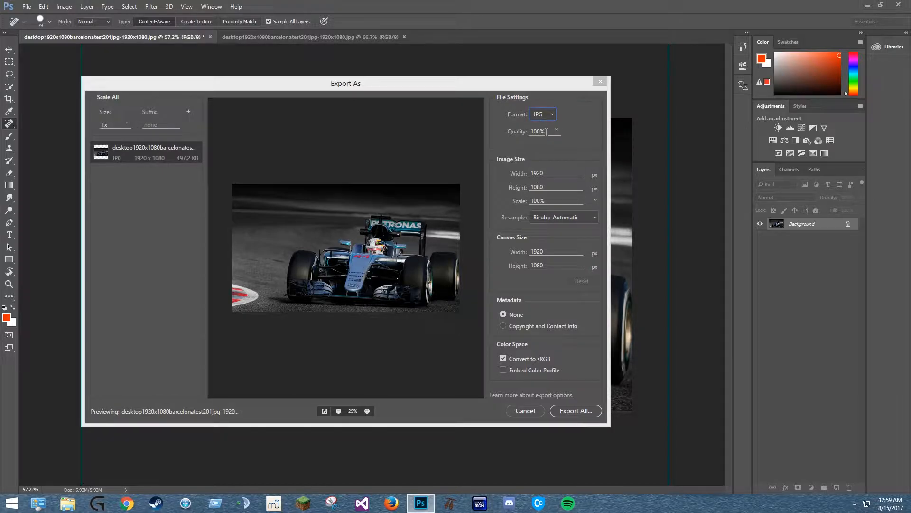
click(550, 117)
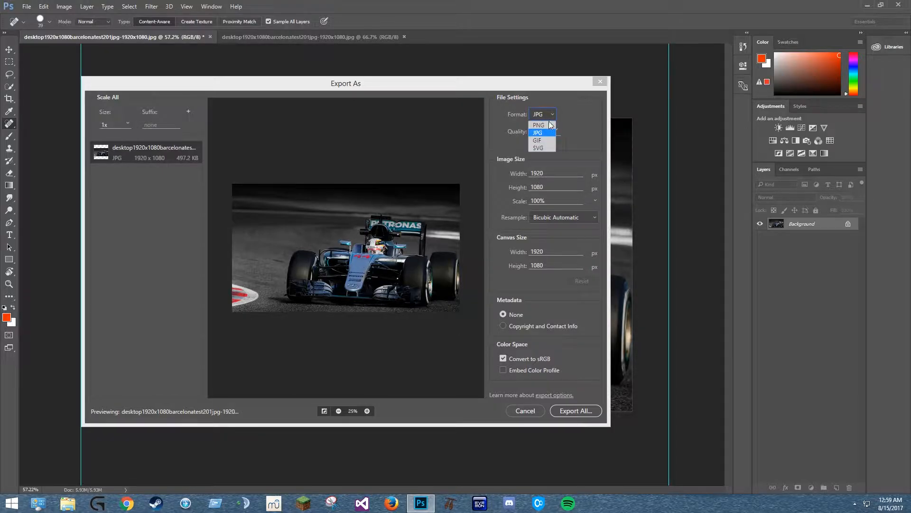
click(545, 131)
click(534, 130)
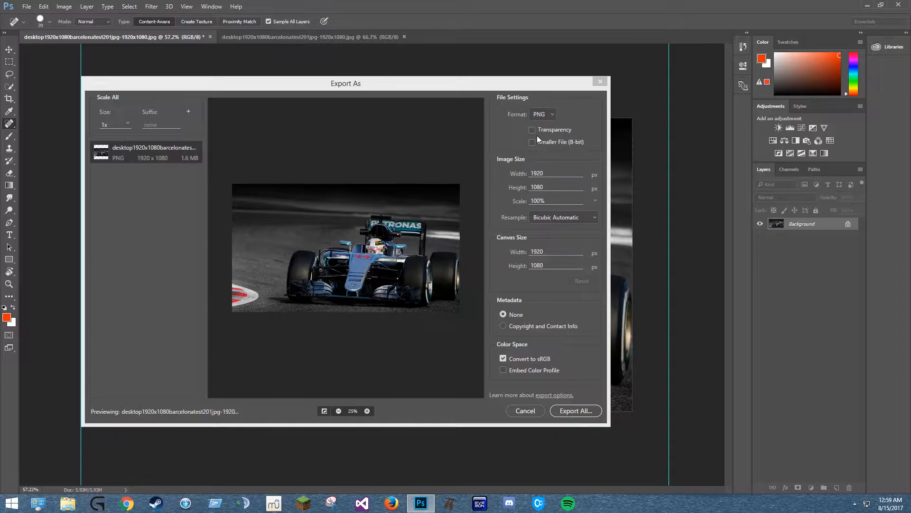
Try Bicubic Sharper and Preserve Details as the export resampling methods, and return to Bicubic Automatic.
click(548, 217)
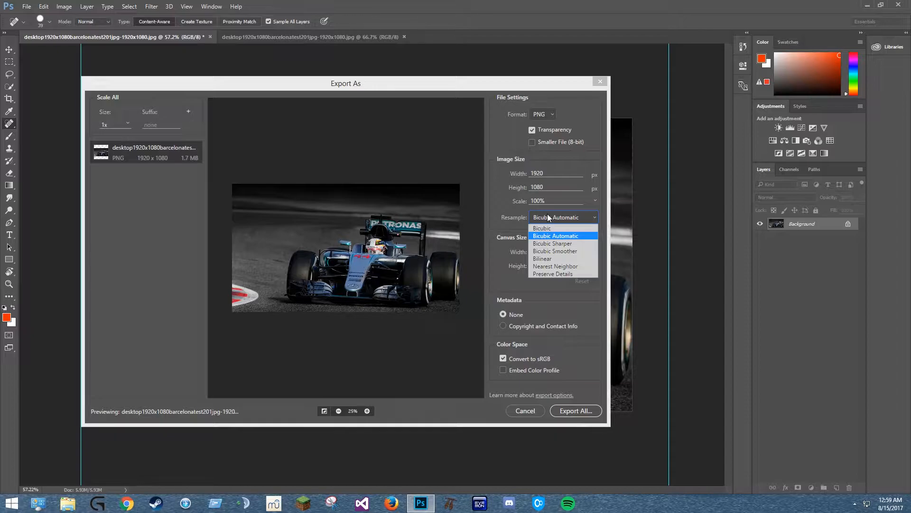
click(552, 243)
click(560, 221)
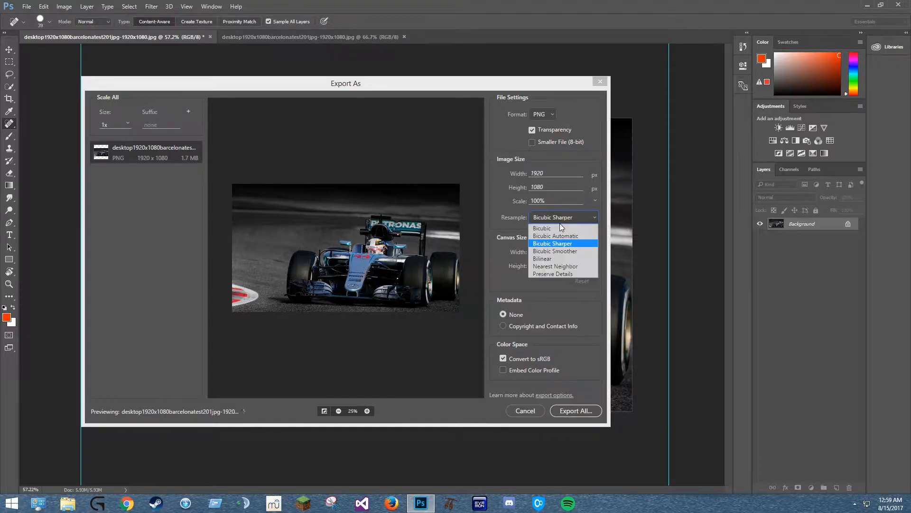
click(560, 233)
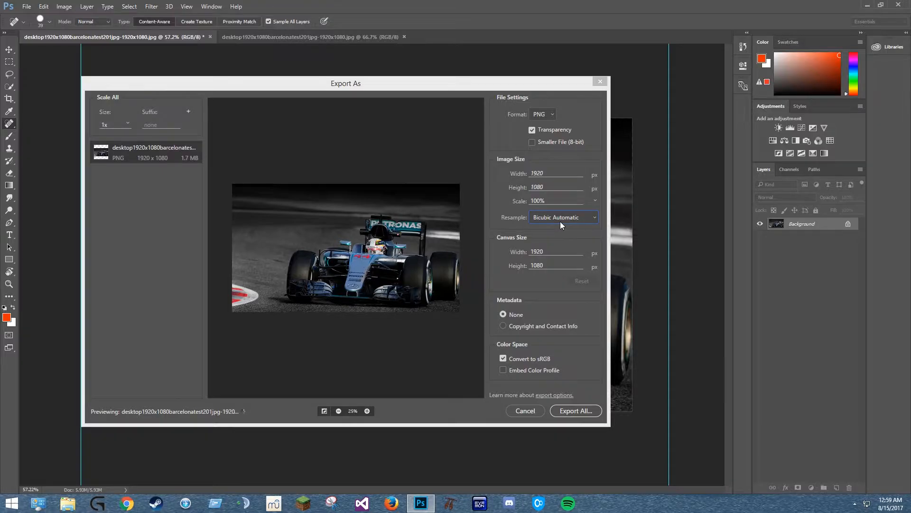
click(560, 222)
click(554, 272)
click(552, 217)
click(553, 234)
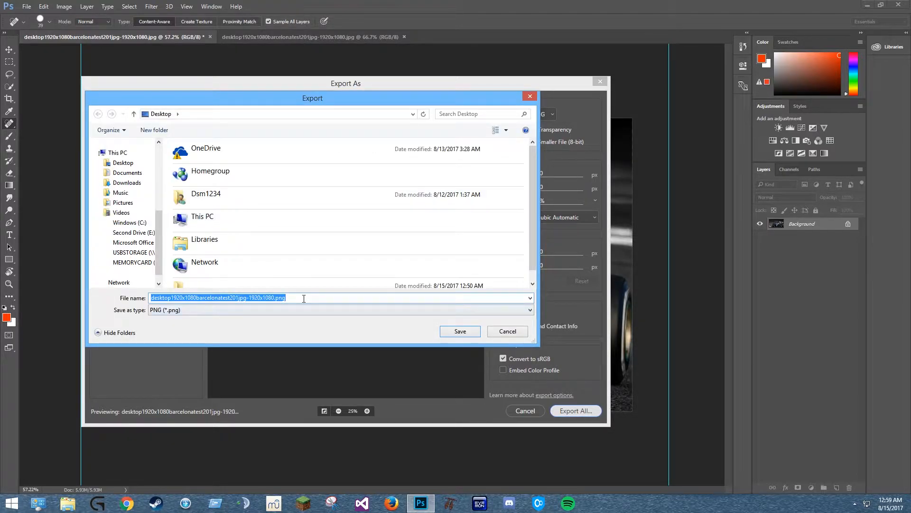
Export the wallpaper to the Desktop as a PNG named "Video channel" and minimize the program to show the desktop.
text(Video channel)
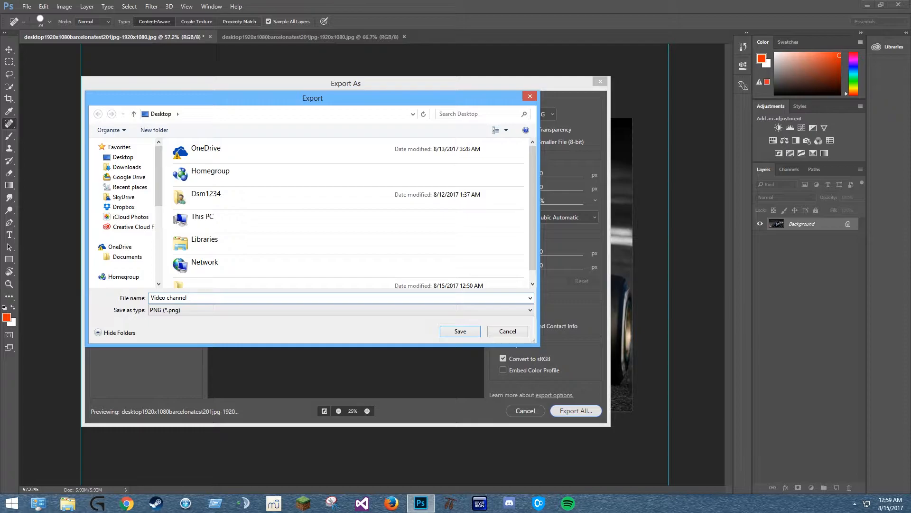
click(458, 329)
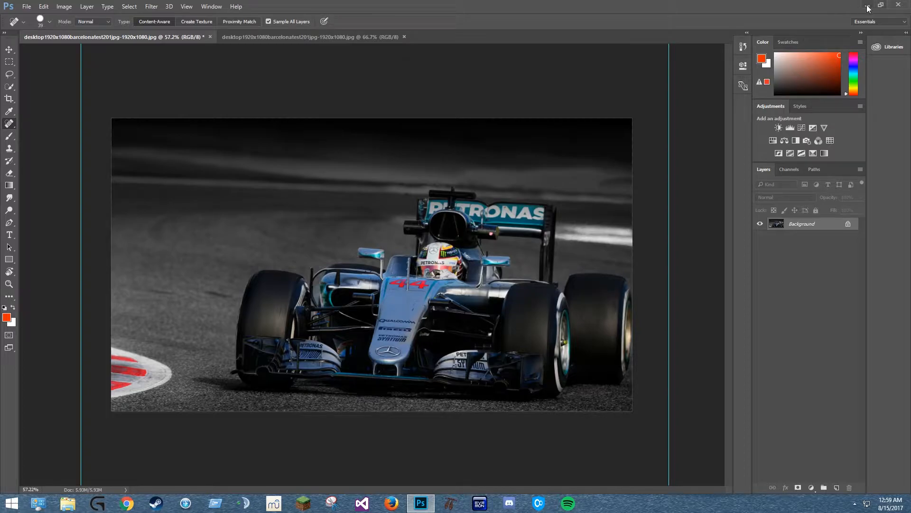
click(867, 5)
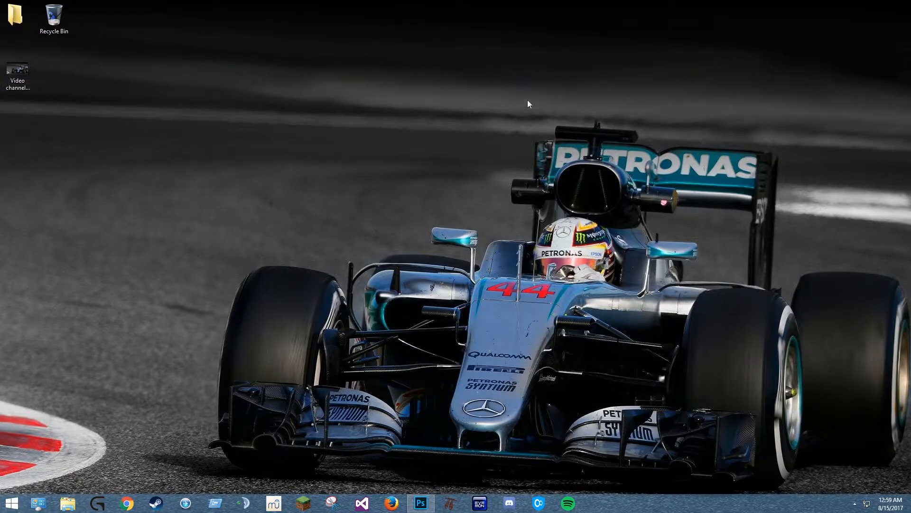
Set the exported "Video channel done.png" image on the desktop as the desktop background.
right_click(22, 75)
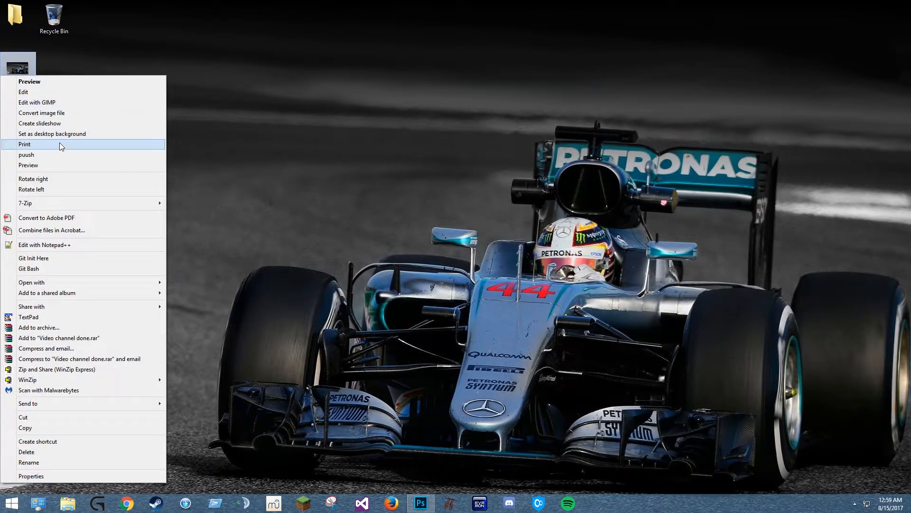
click(65, 134)
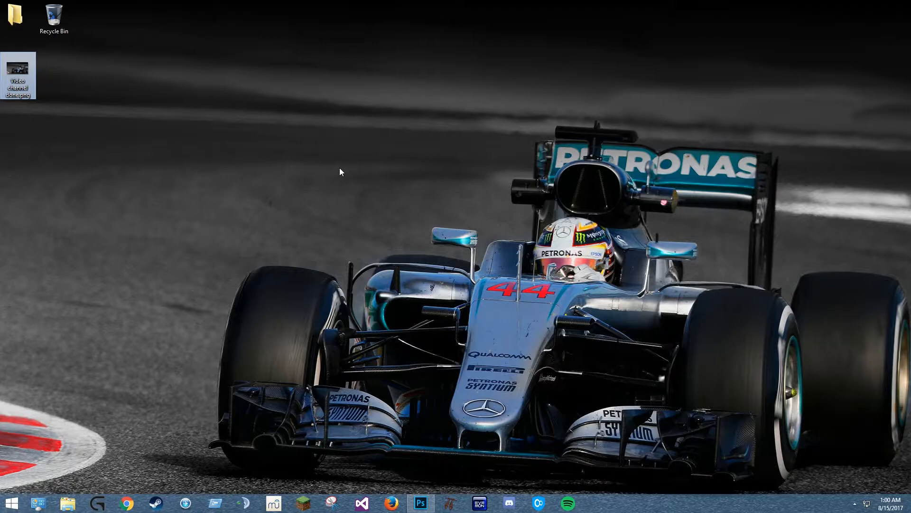
Switch to Photoshop and compare the retouched wallpaper with the original by alternating between the two open documents.
click(432, 506)
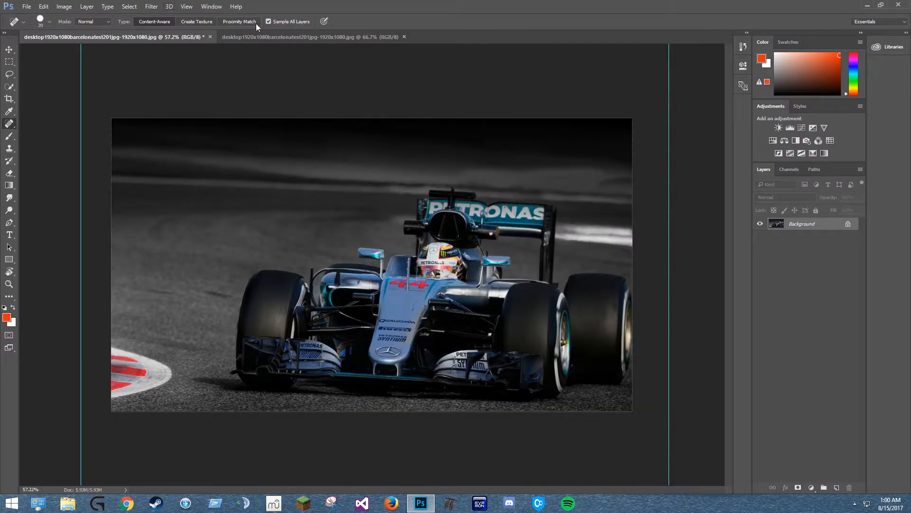
click(274, 36)
click(162, 35)
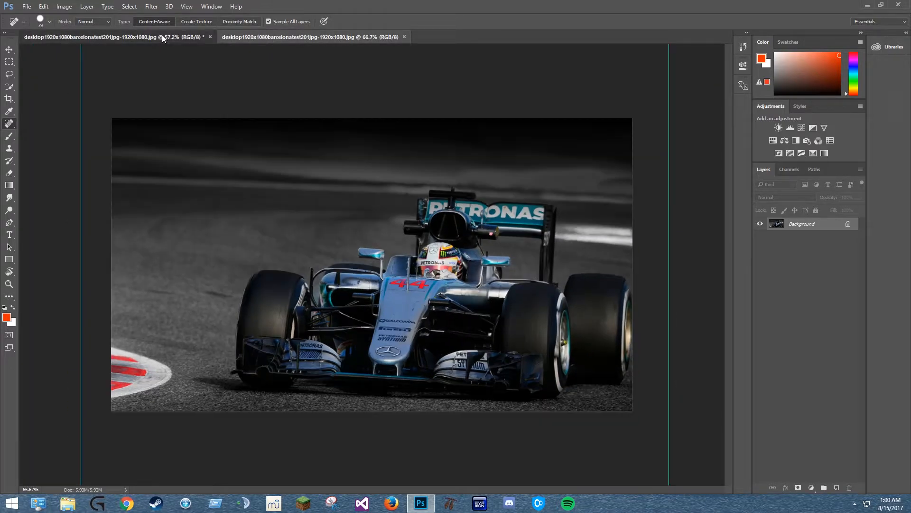
click(277, 35)
click(167, 35)
click(260, 34)
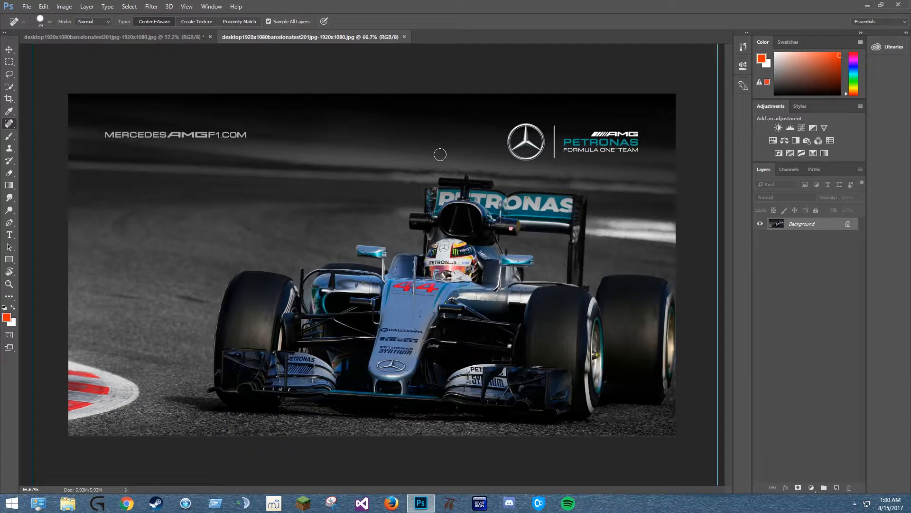
Minimize Photoshop and move "Video channel done.png" from the desktop into the desktop folder to clear the view of the wallpaper.
click(867, 5)
drag(17, 72, 44, 76)
drag(19, 32, 52, 70)
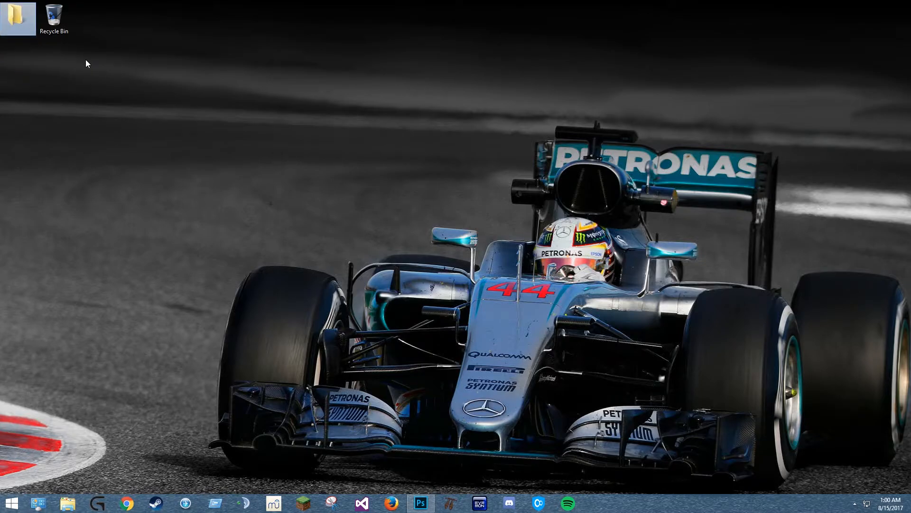
drag(205, 174, 872, 38)
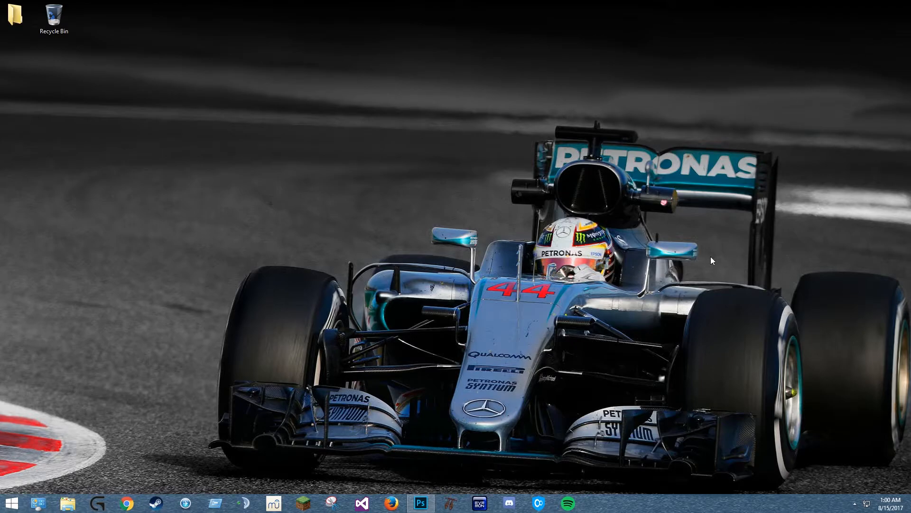
Switch back to Photoshop, start quitting so the unedited original closes, and cancel when asked to save the retouched wallpaper.
click(432, 499)
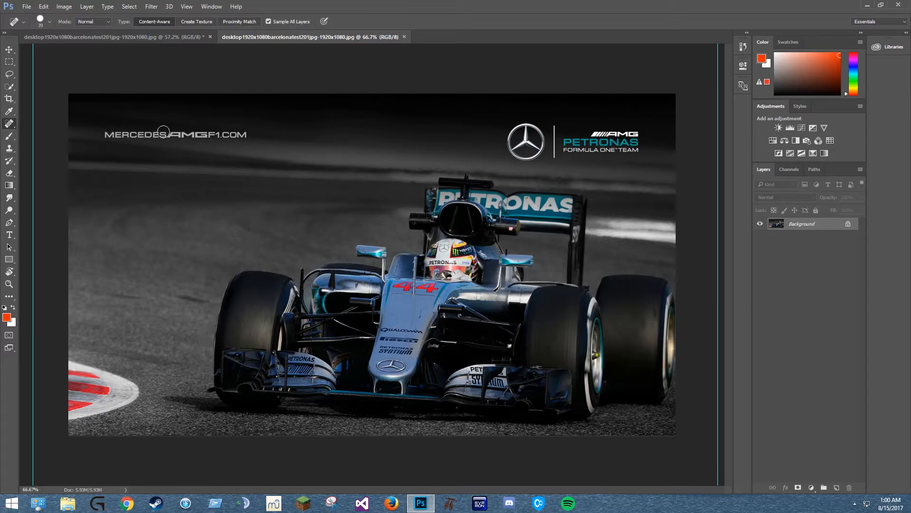
click(899, 5)
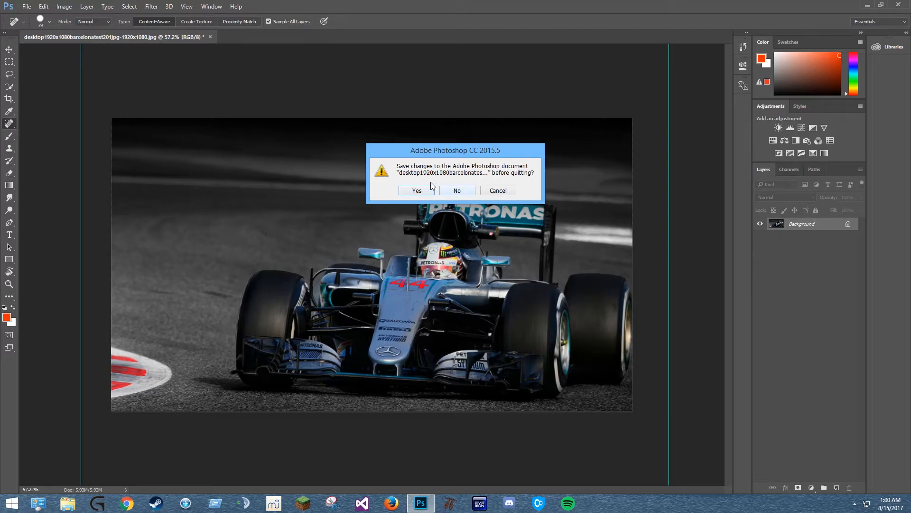
click(496, 190)
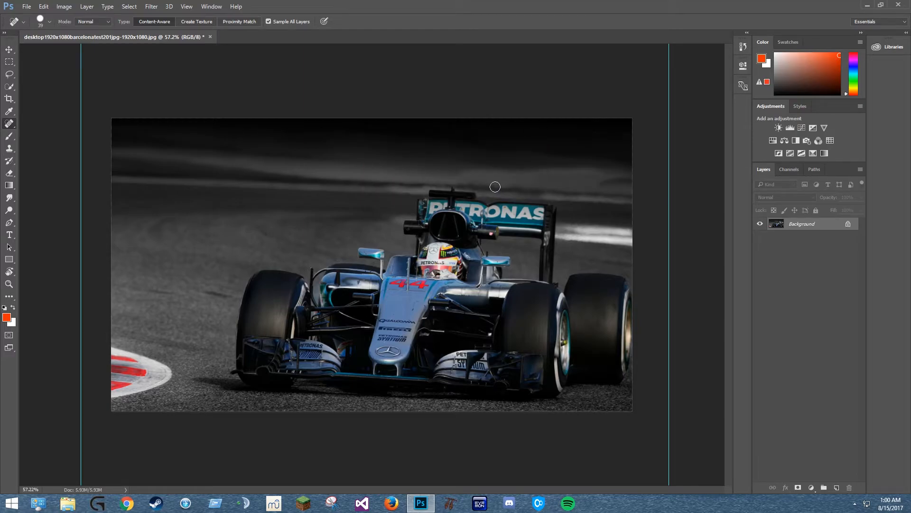